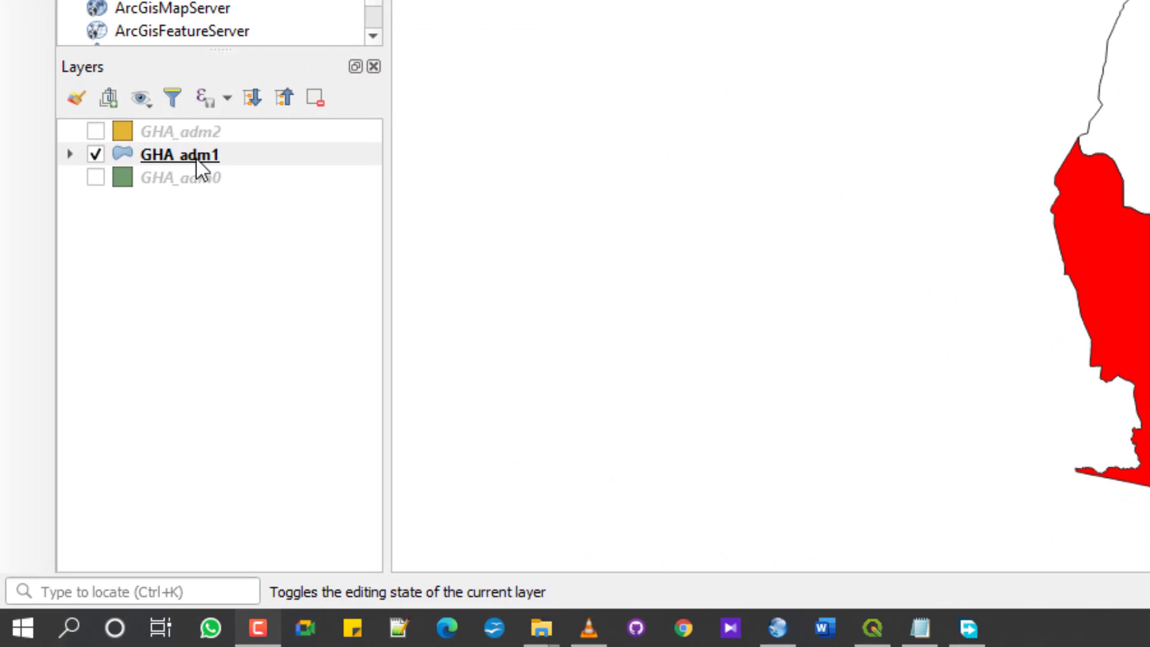
Switch GHA_adm1's symbology from graduated to Single symbol and apply it
right_click(196, 157)
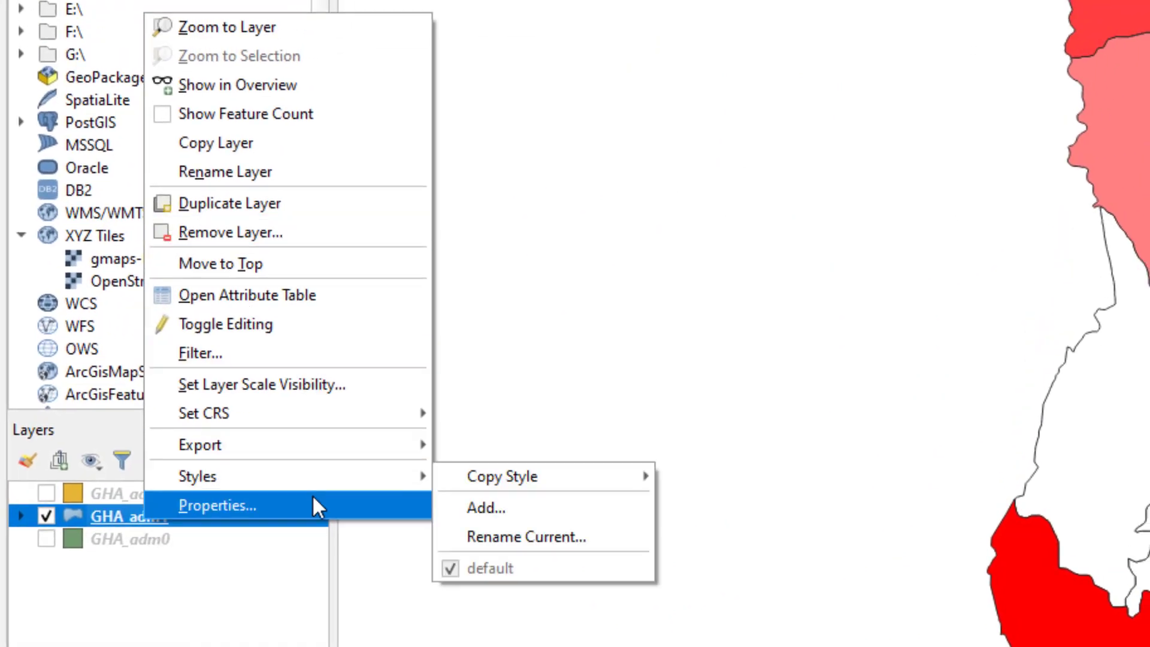
click(312, 503)
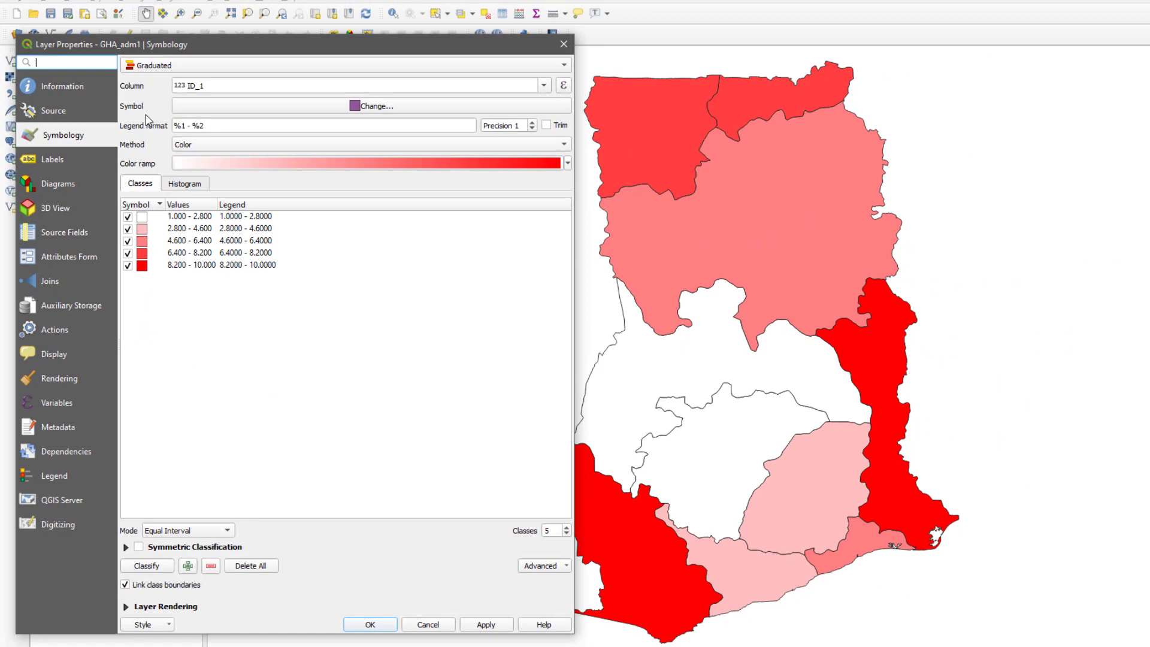
click(144, 67)
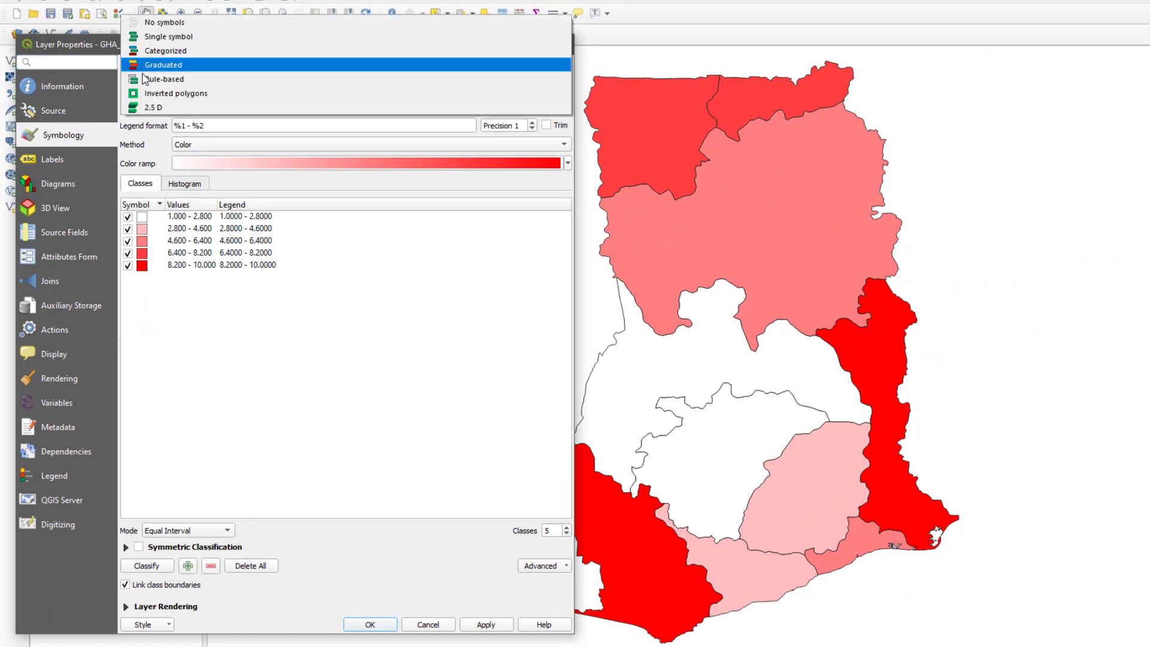
click(147, 79)
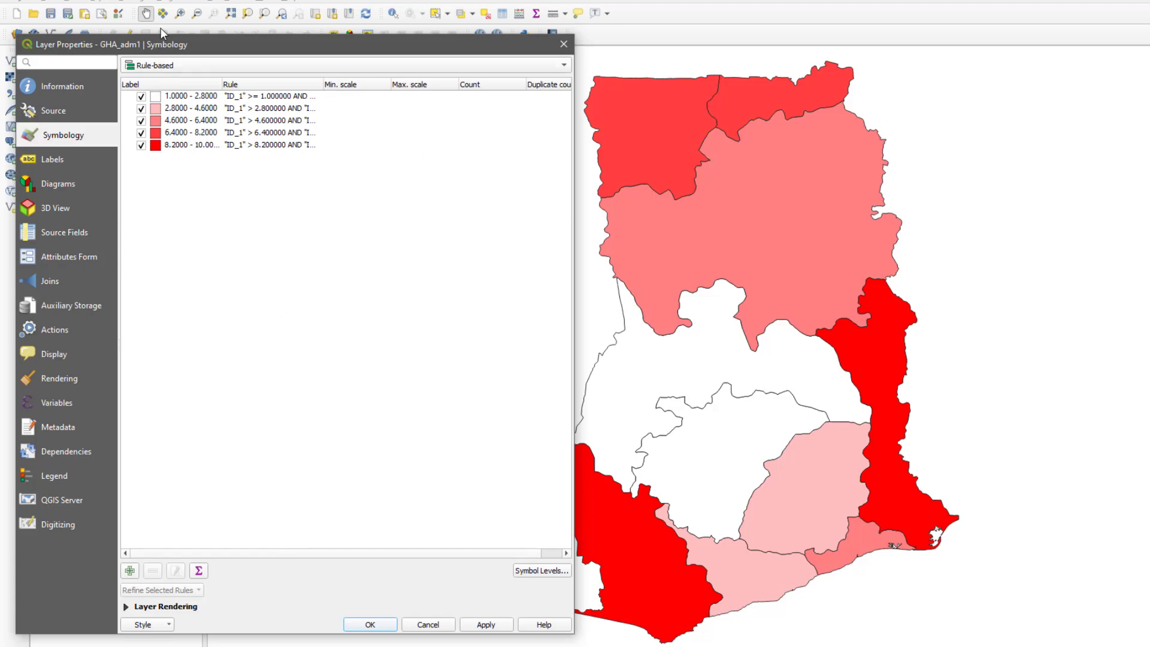
click(163, 65)
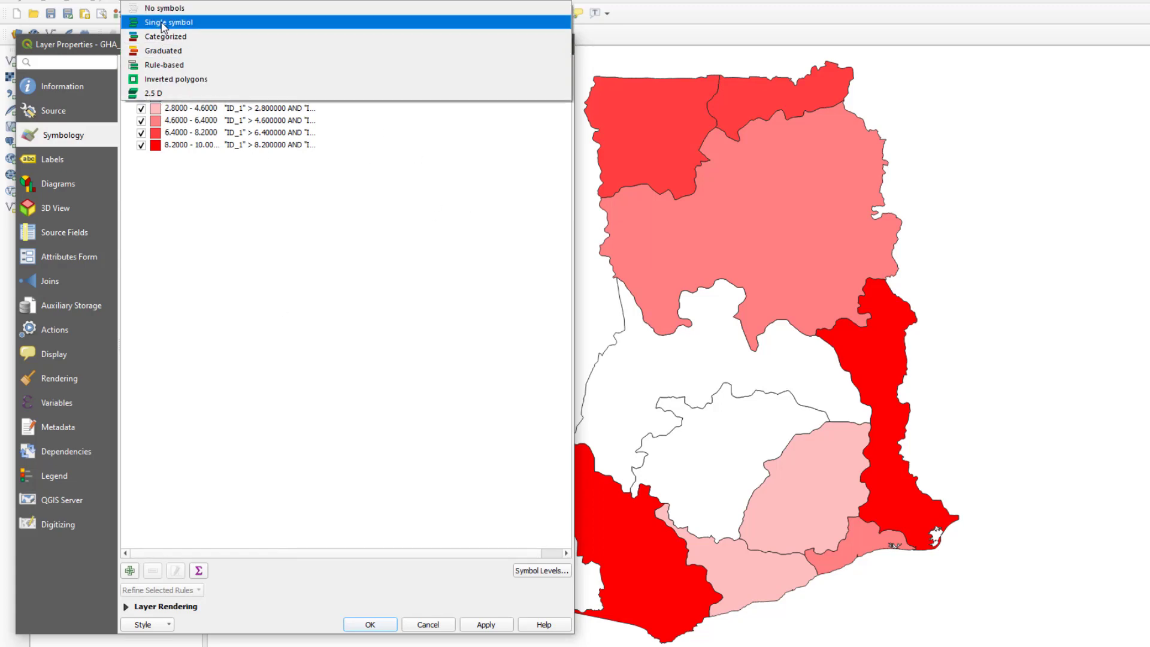
click(158, 21)
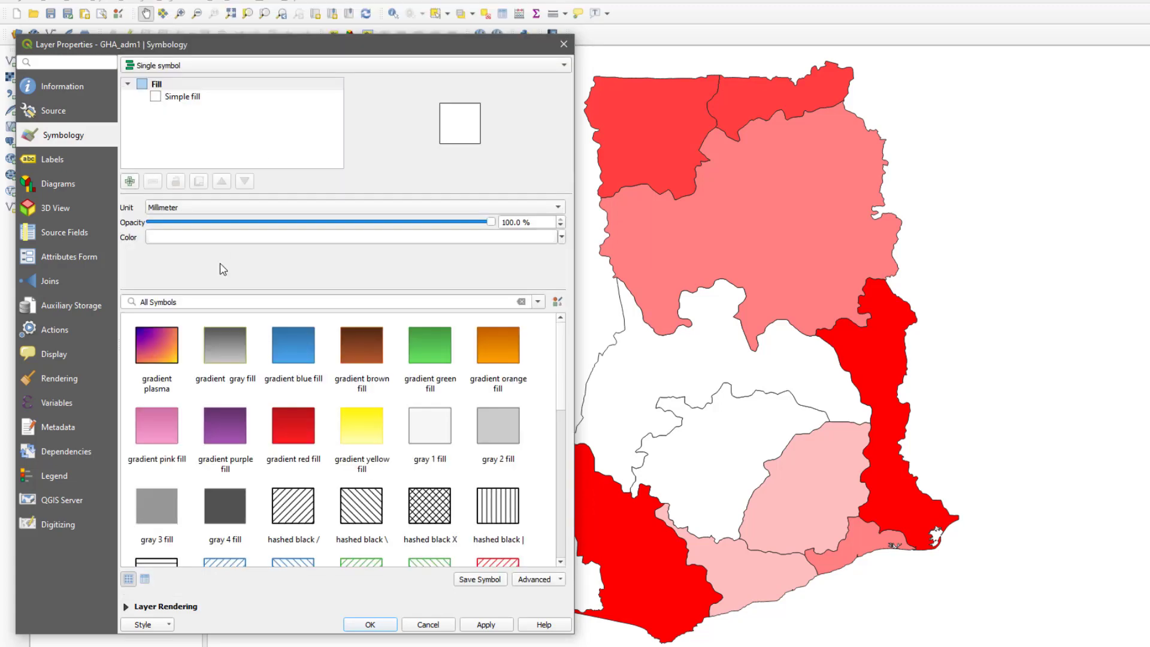
click(482, 624)
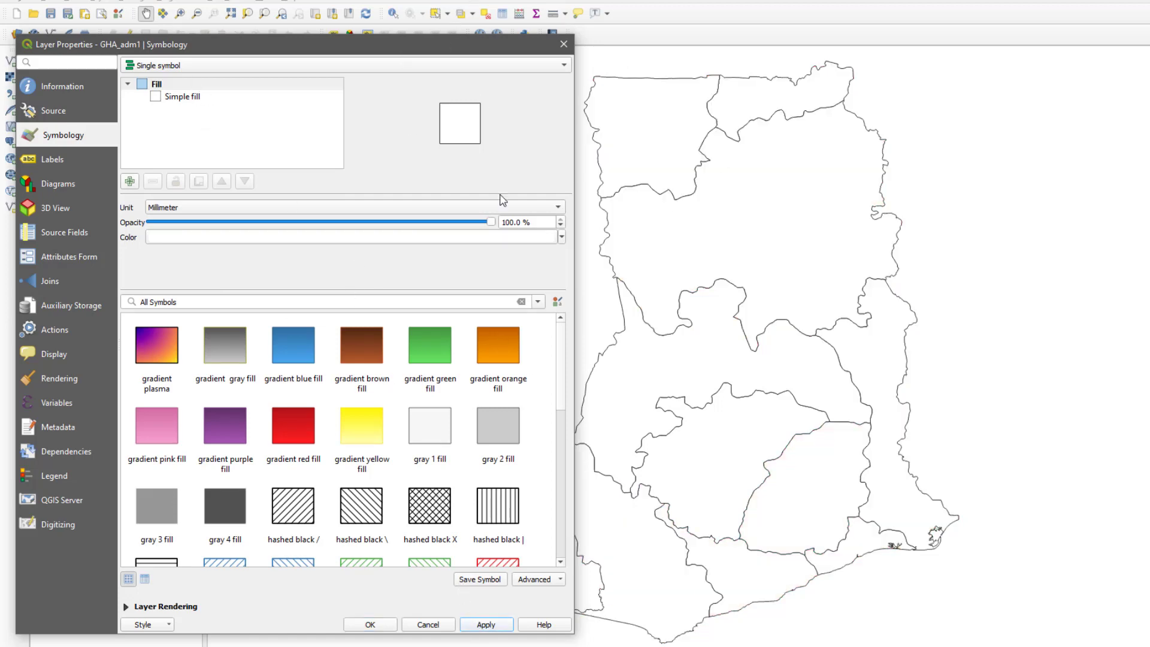
Give all regions the topo forest green fill and apply it
scroll(239, 364, down, 5)
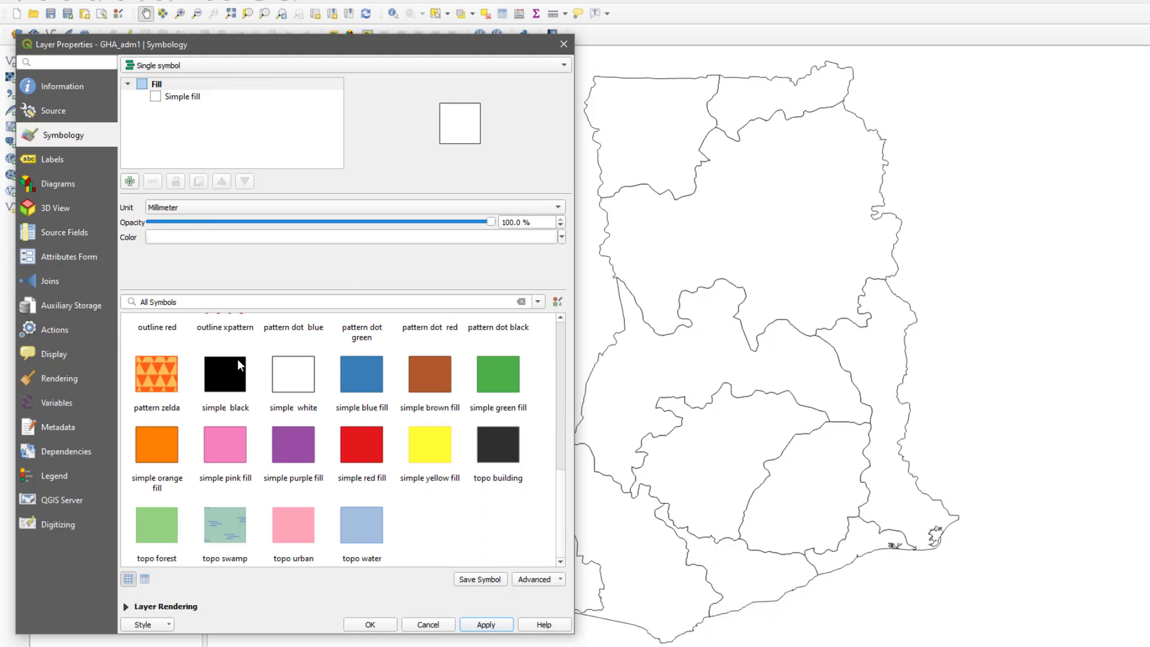
click(143, 511)
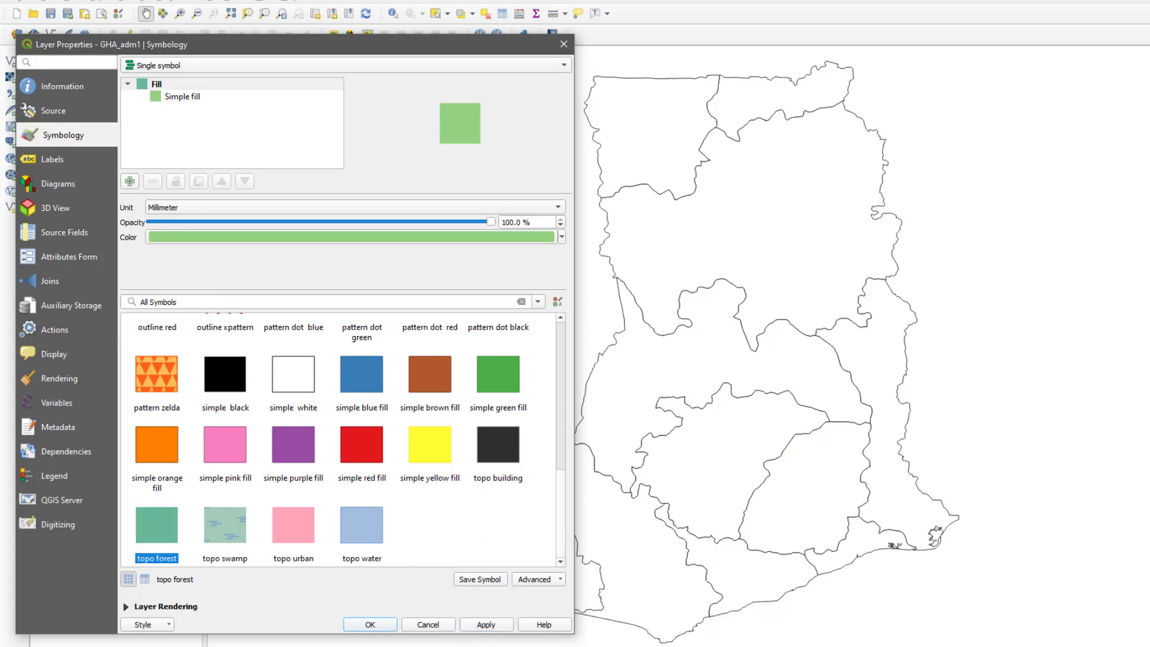
click(488, 626)
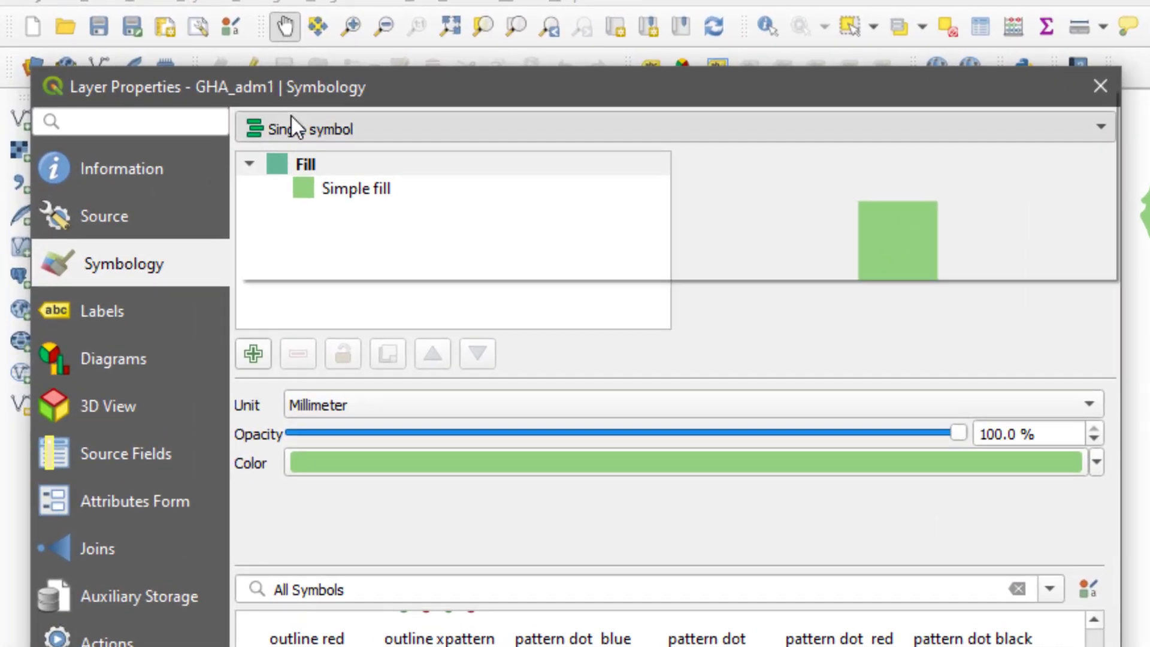
Change GHA_adm1 to Rule-based styling and add a second rule
click(291, 123)
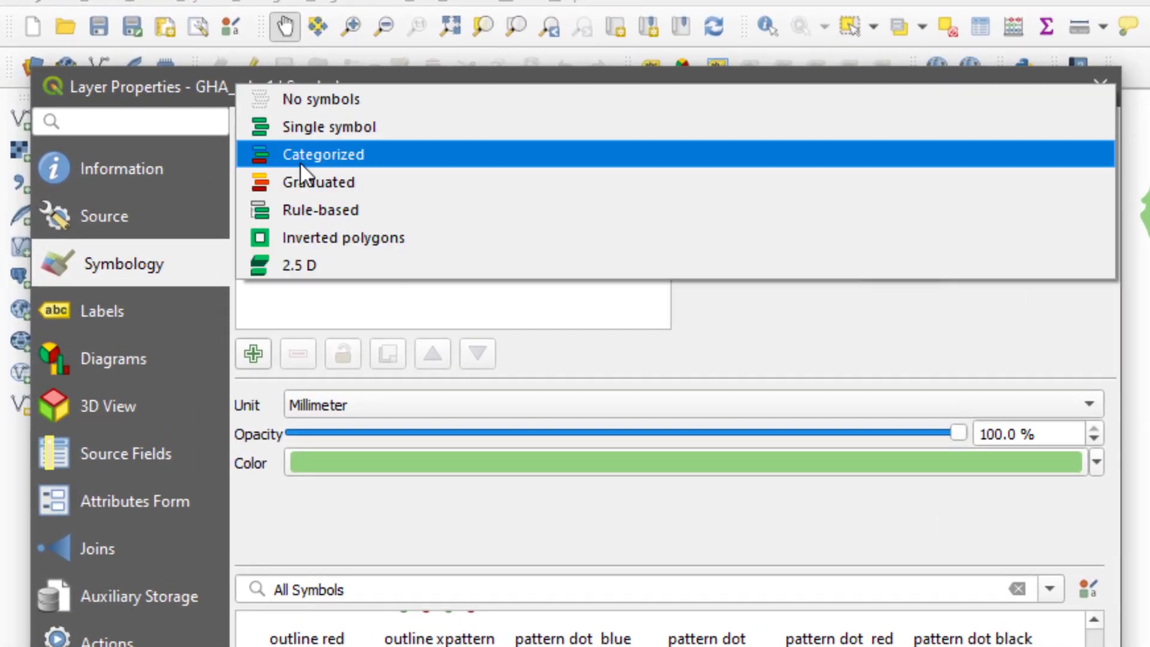
click(297, 208)
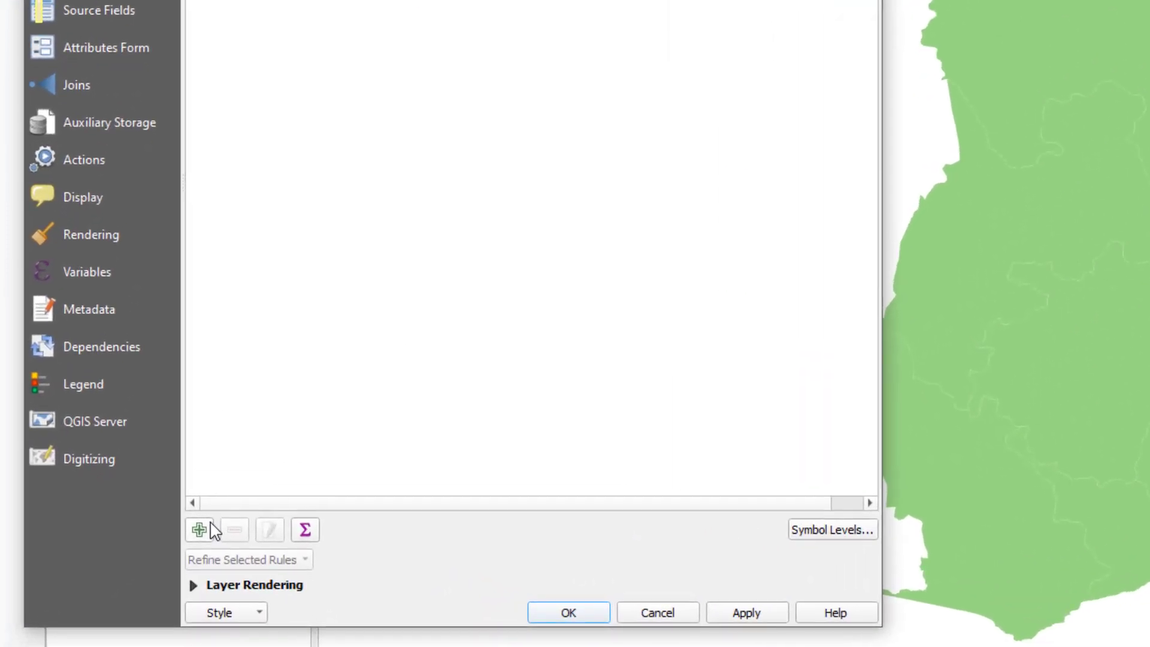
click(204, 529)
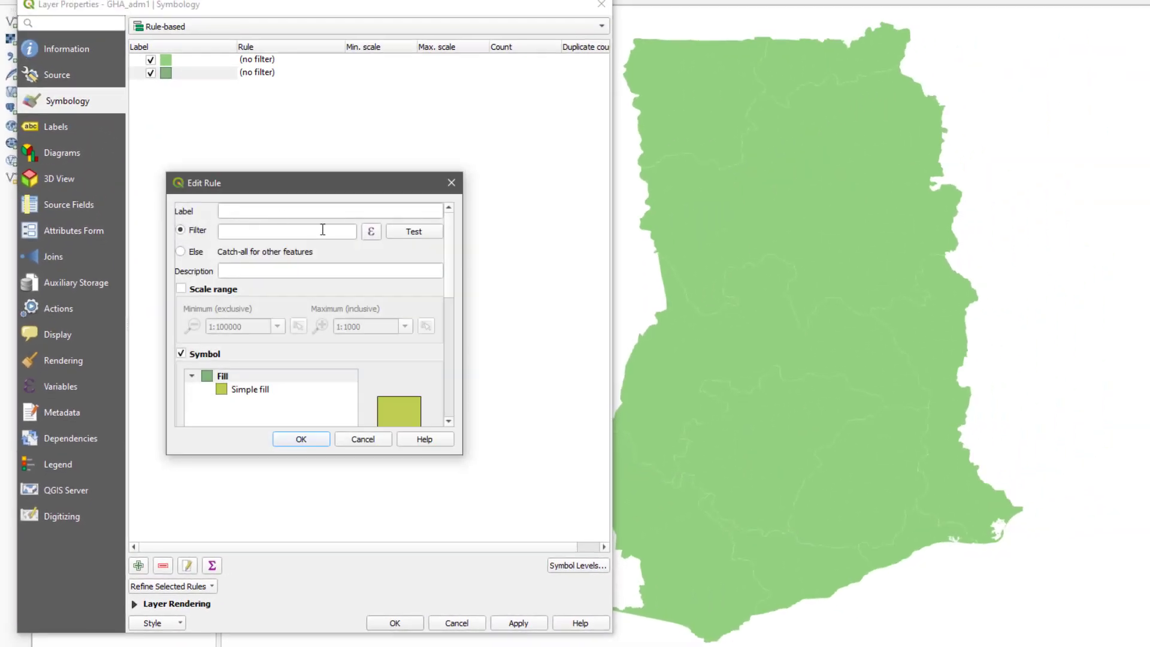
Build the filter "NAME_1" = 'Northern' from the NAME_1 field and its unique values
click(373, 232)
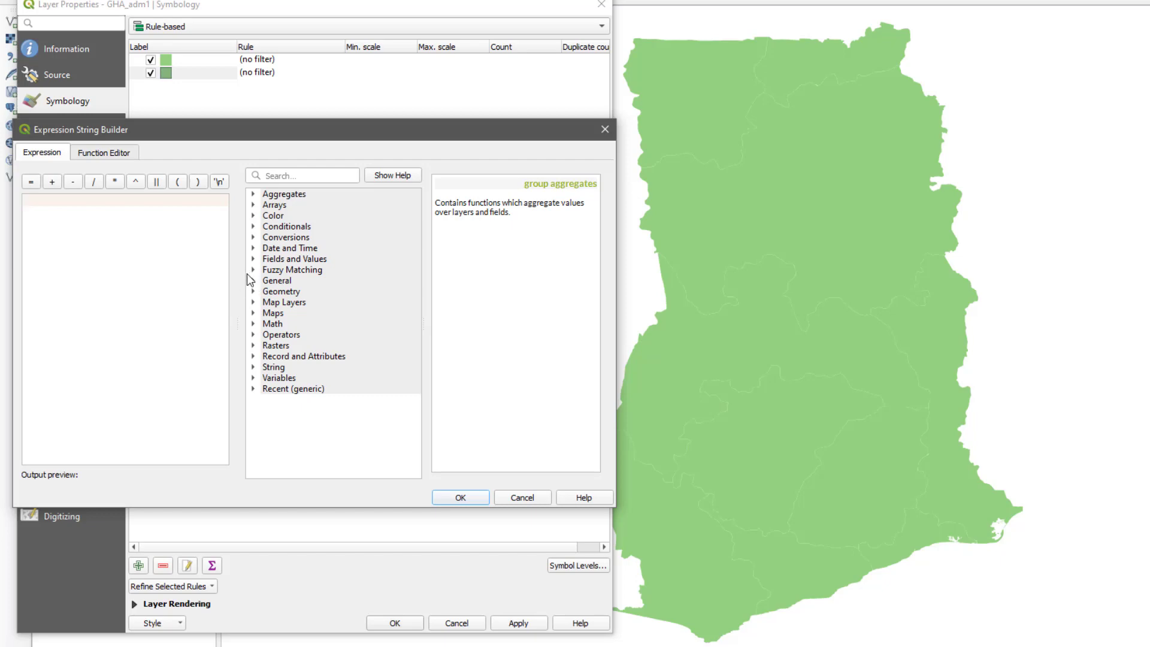
click(253, 292)
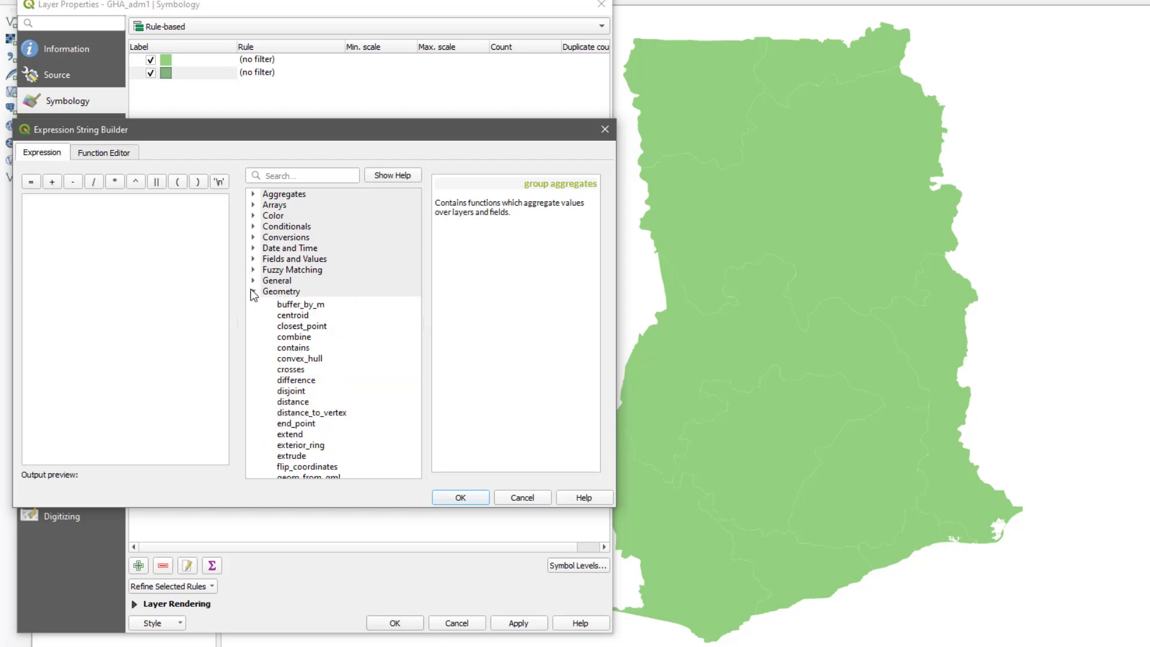
click(254, 292)
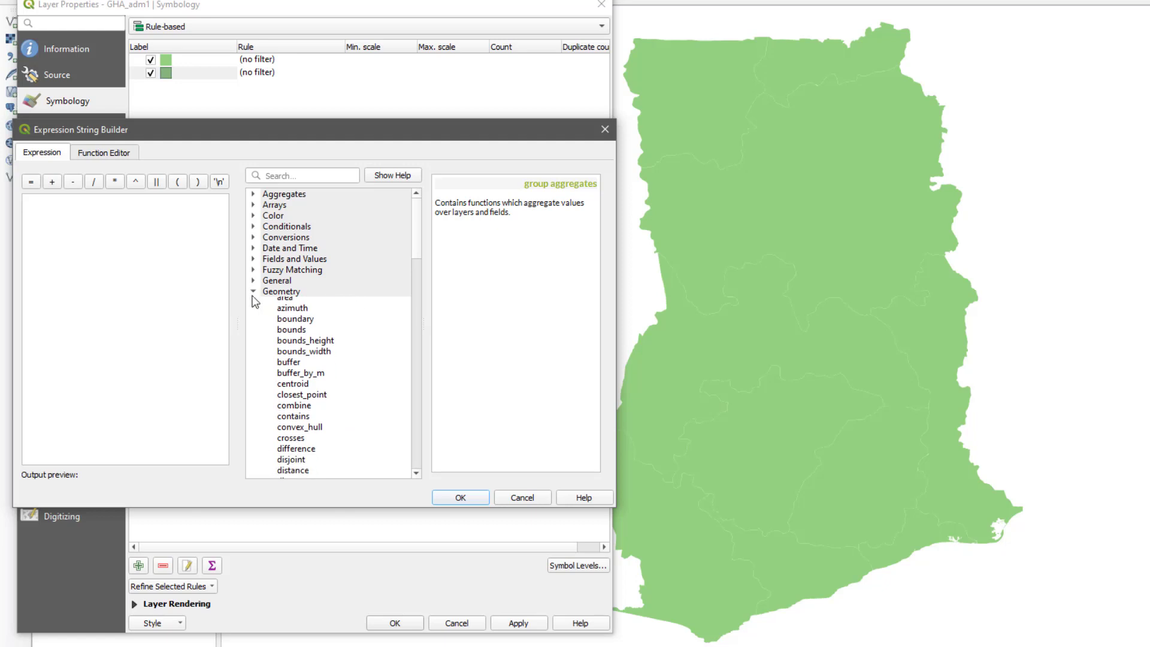
click(253, 259)
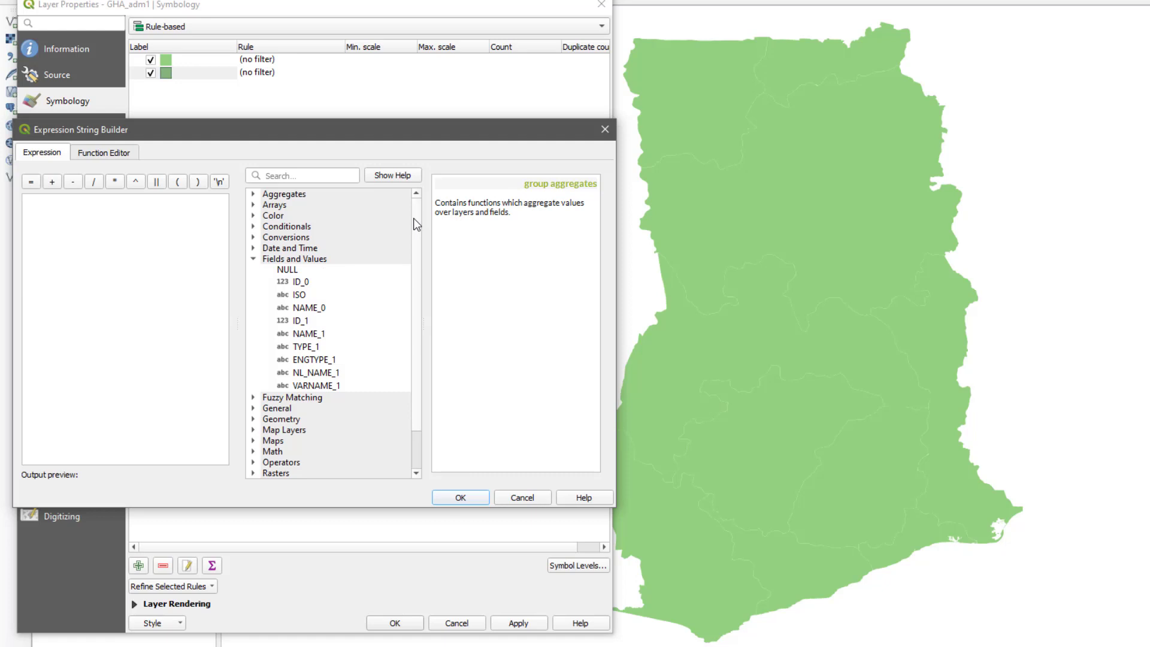
scroll(417, 246, down, 1)
scroll(418, 246, down, 1)
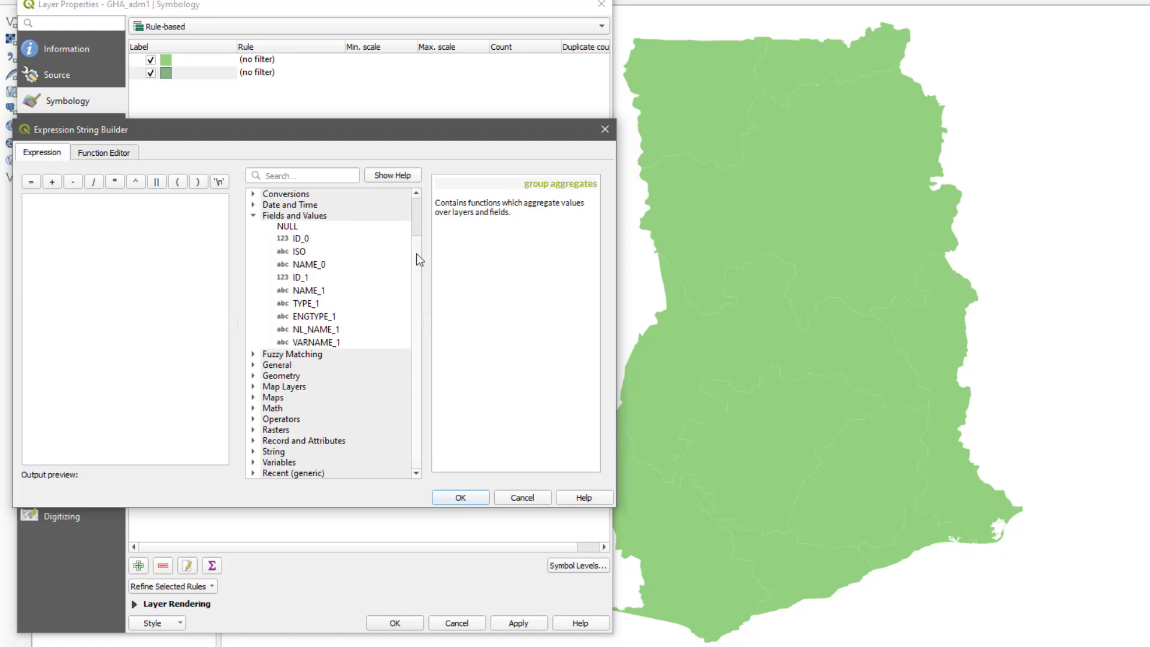
click(300, 291)
double_click(298, 293)
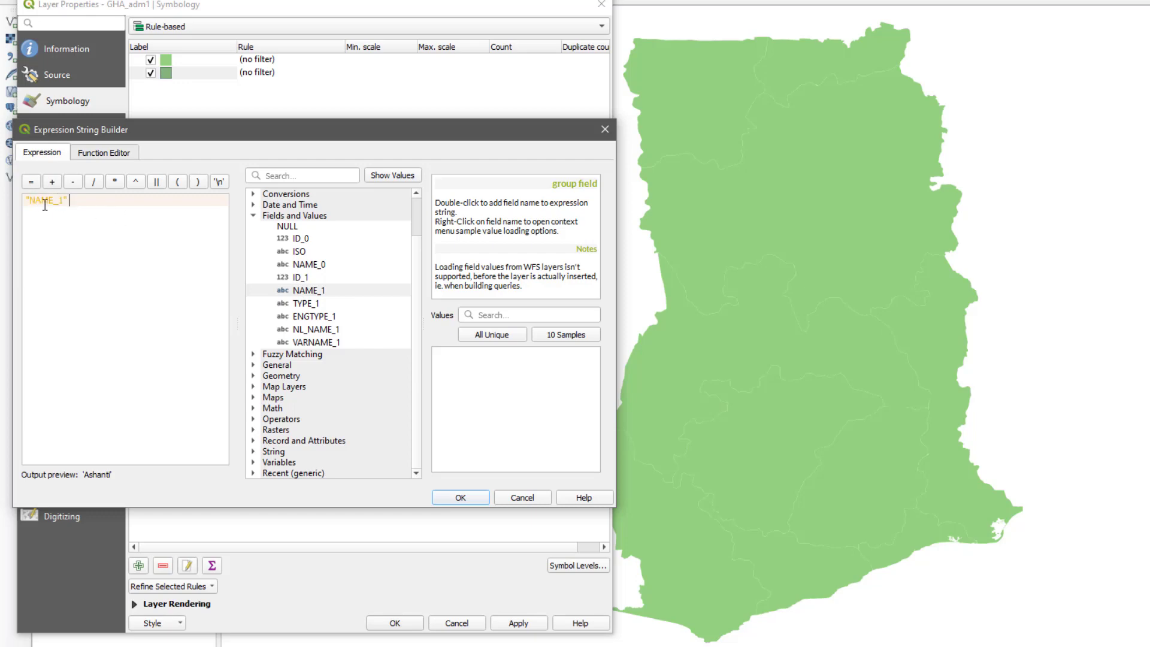
click(33, 182)
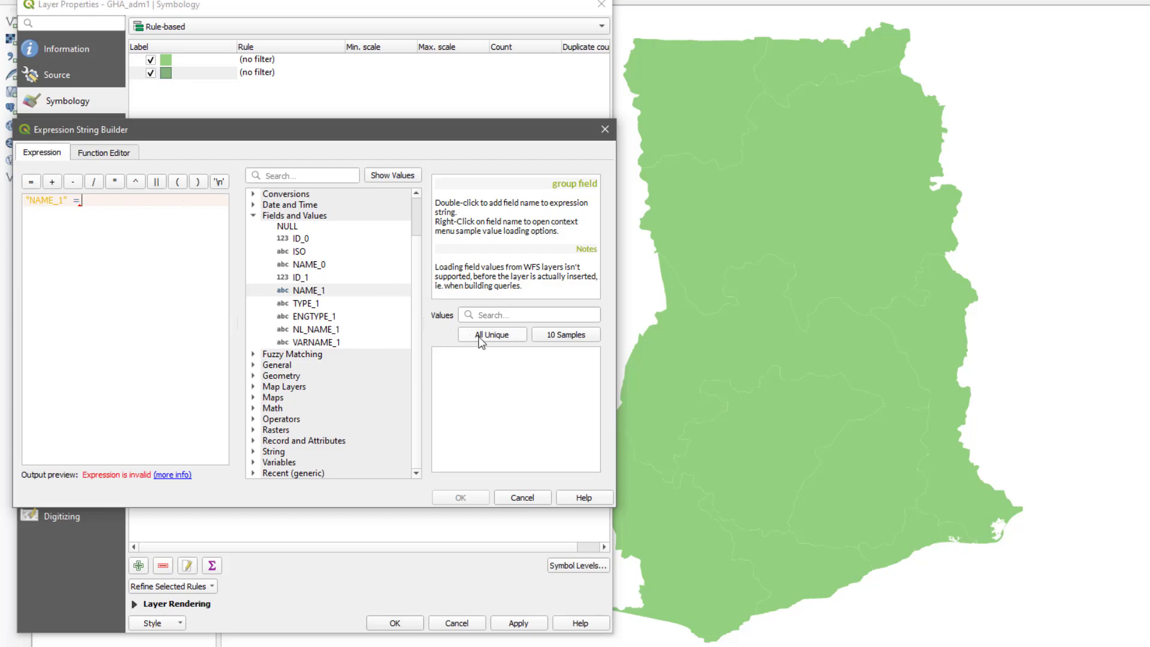
click(479, 336)
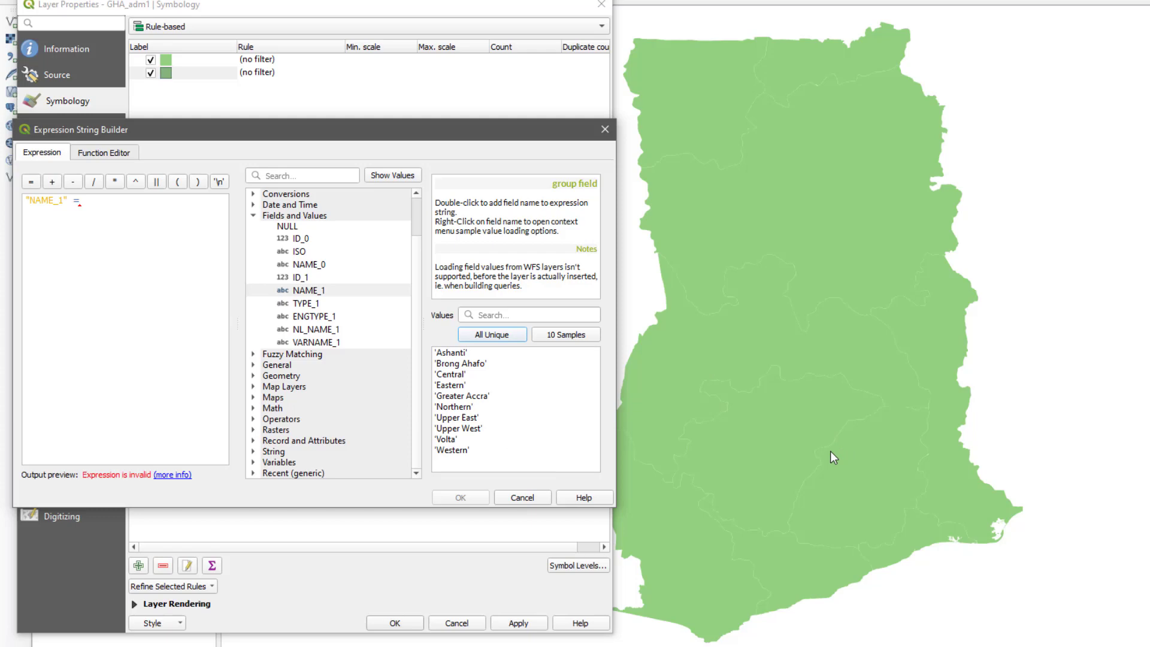
double_click(470, 409)
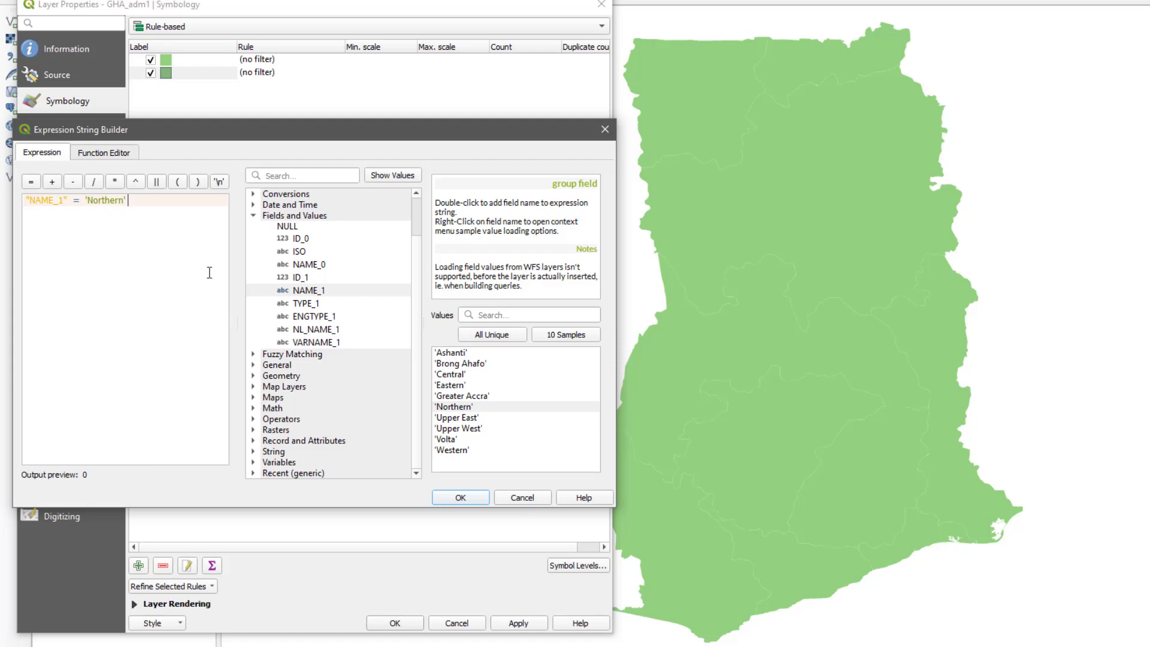
Accept the Northern filter, label the rule Northern, and confirm it matches 1 feature
click(482, 497)
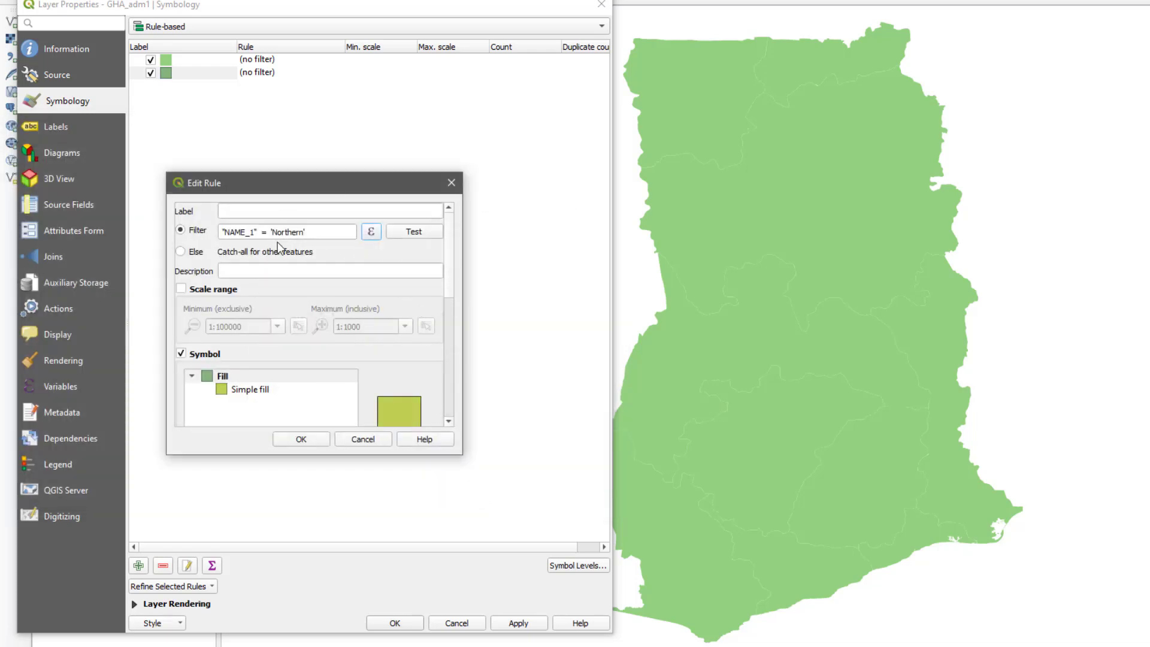
click(272, 215)
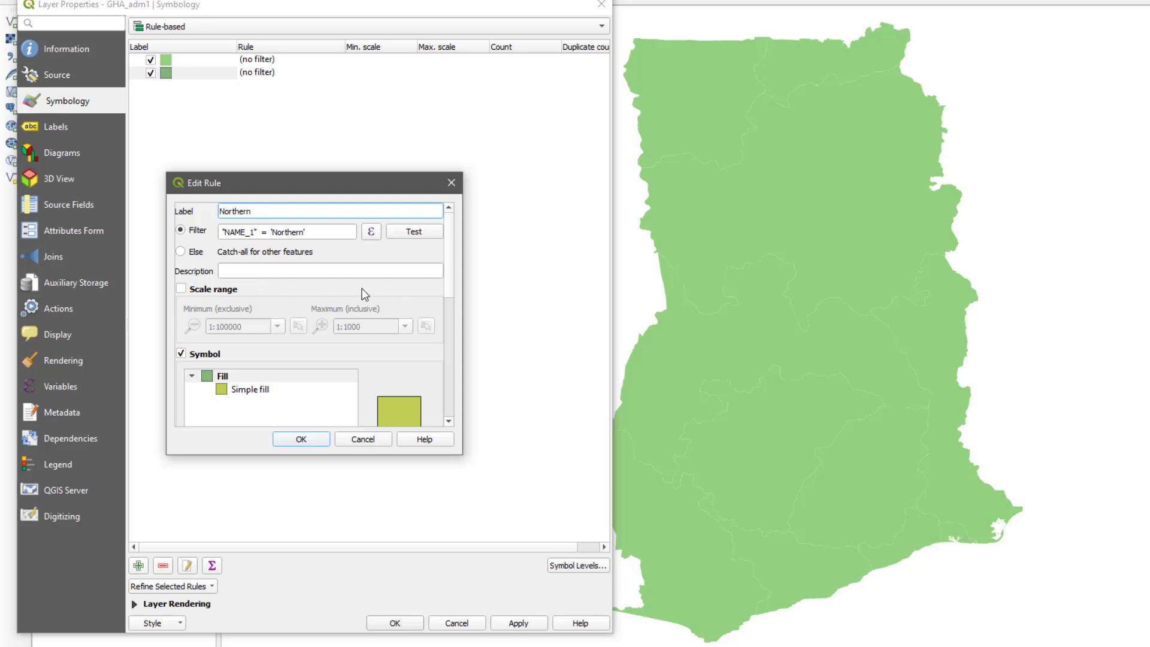
scroll(452, 276, down, 1)
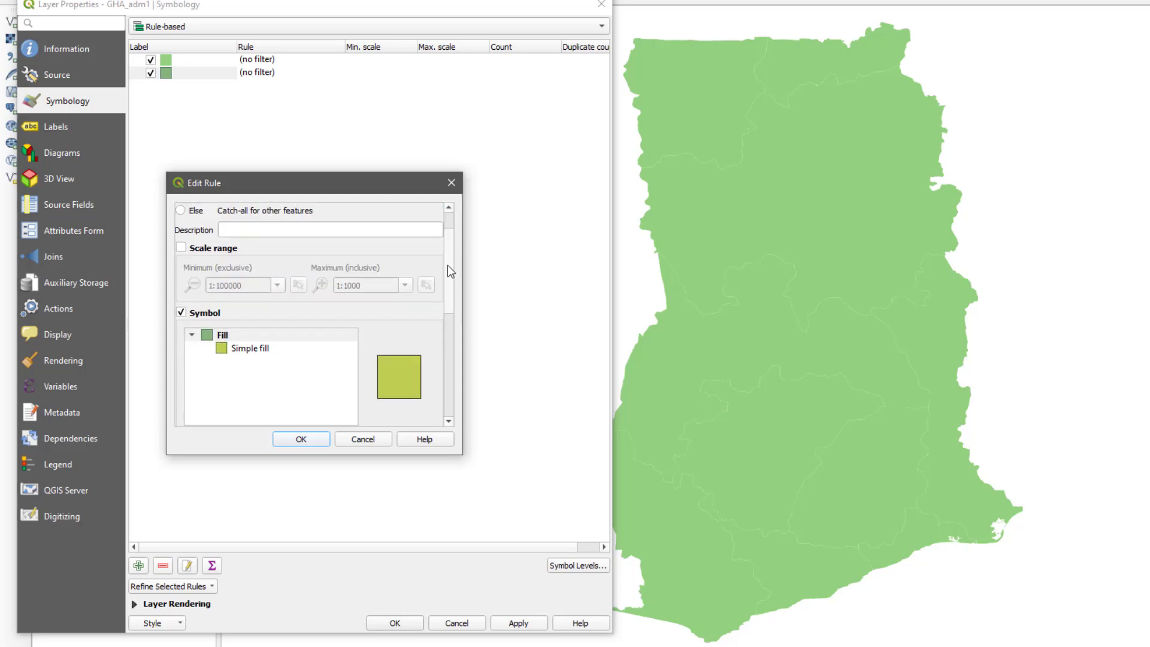
scroll(449, 264, up, 1)
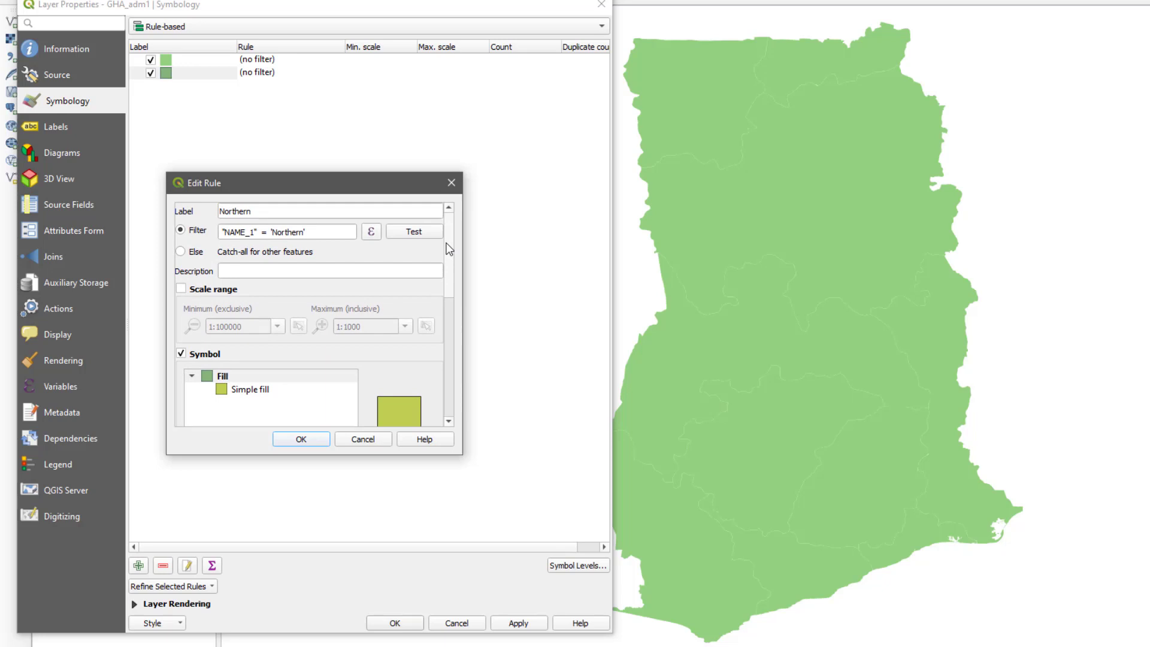
click(430, 233)
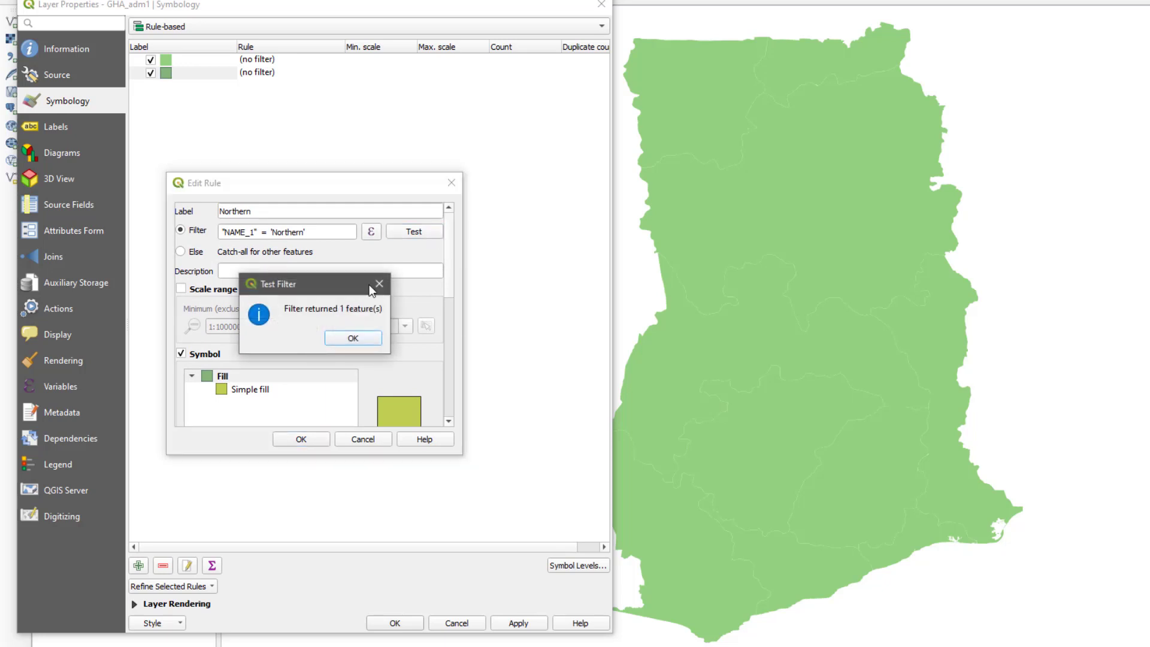
click(354, 339)
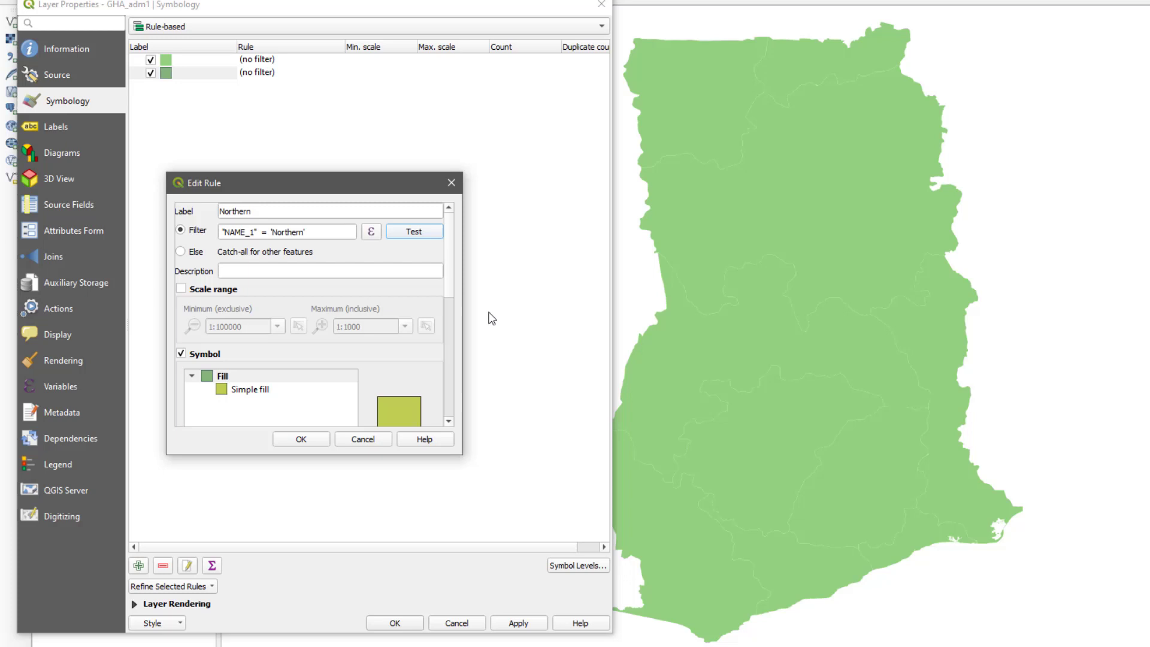
Give the Northern rule an orange fill (#ee9416), save it, and apply the rules
drag(448, 238, 455, 283)
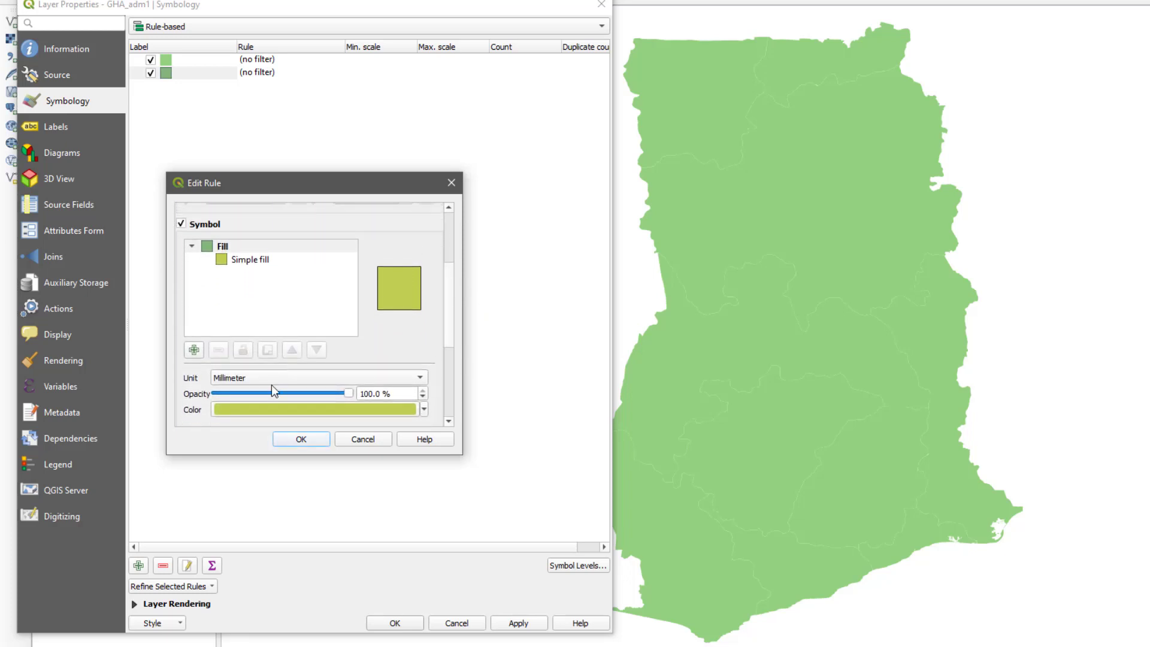
click(276, 410)
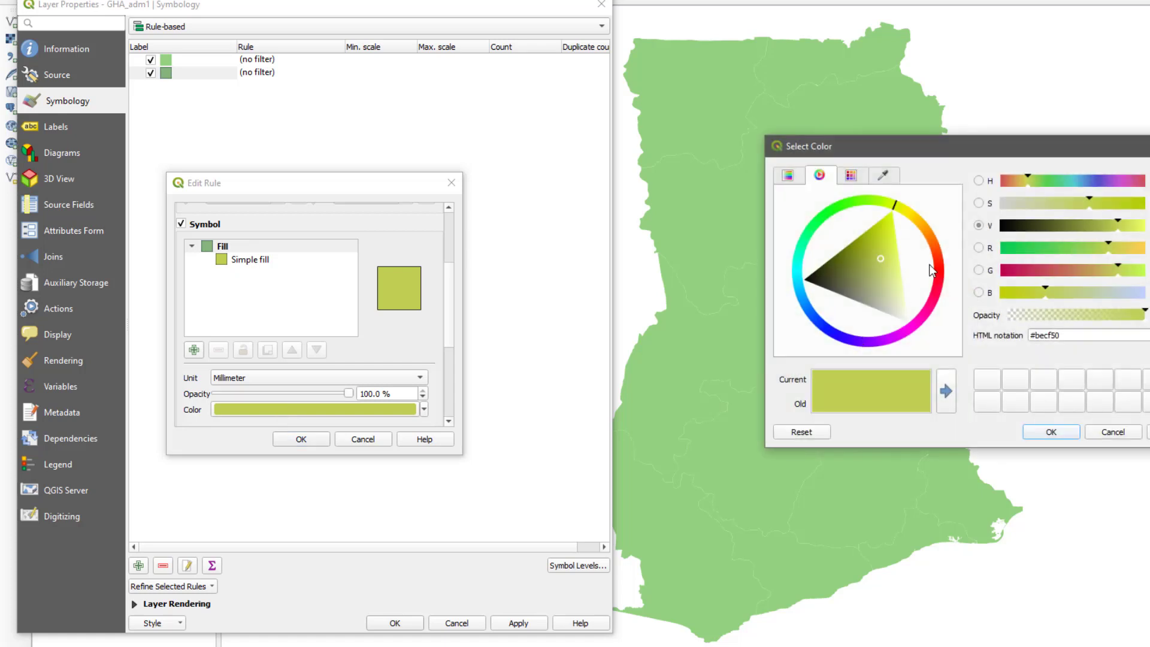
click(939, 273)
mouse_move(939, 273)
mouse_down()
mouse_move(921, 223)
mouse_move(926, 235)
mouse_up()
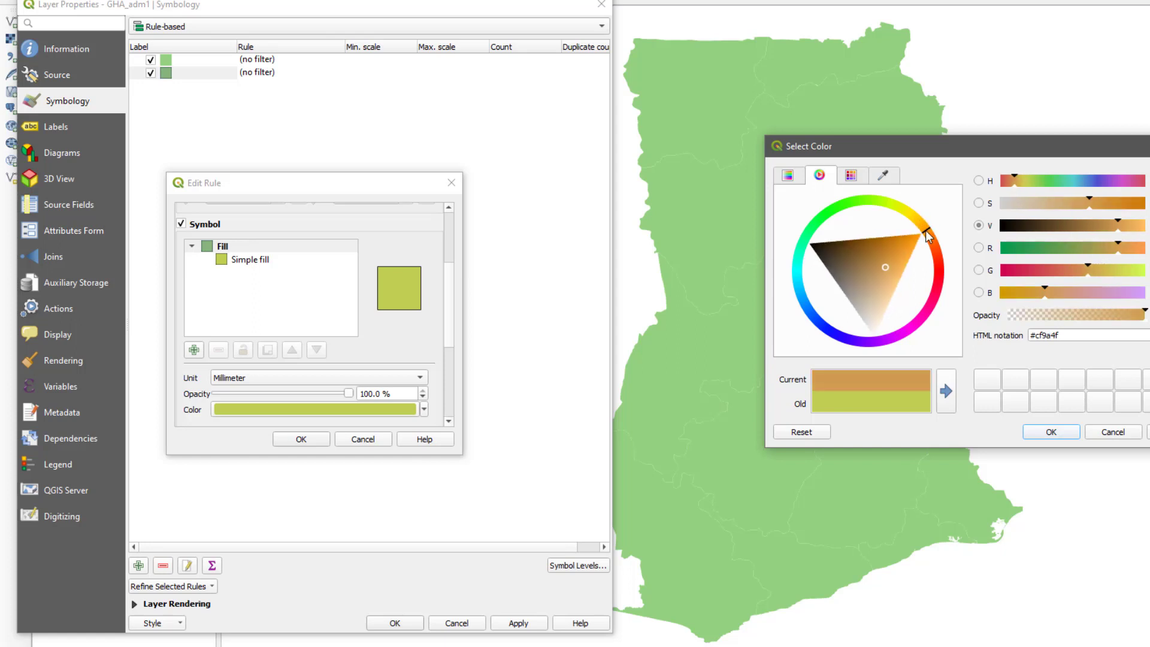
click(910, 243)
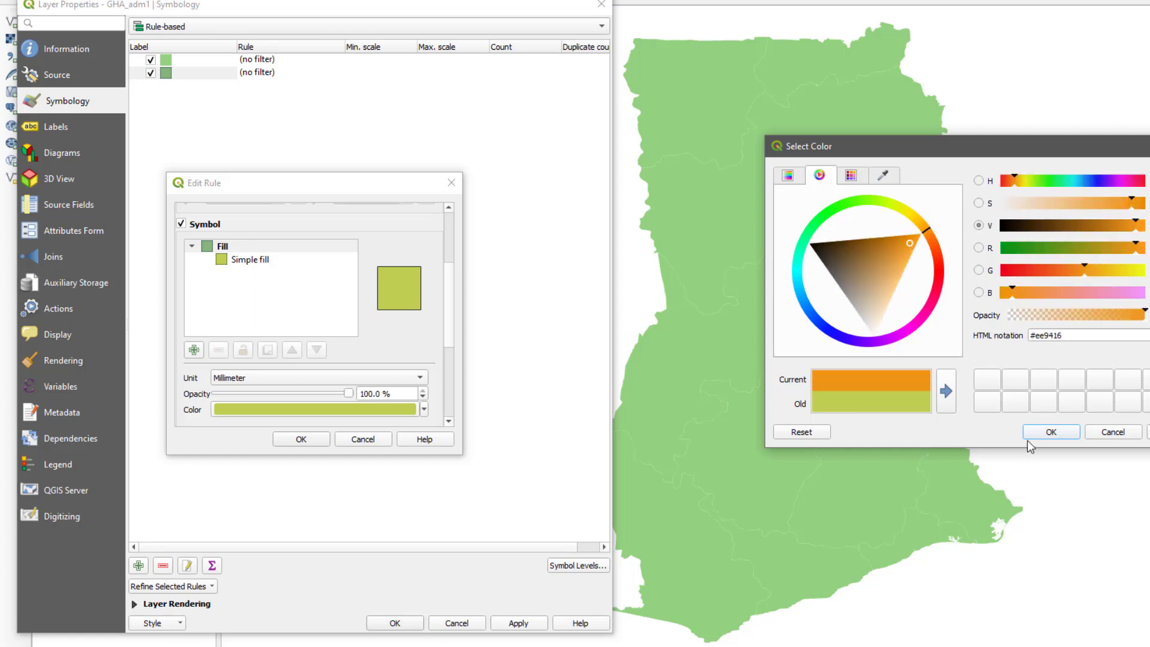
click(1050, 432)
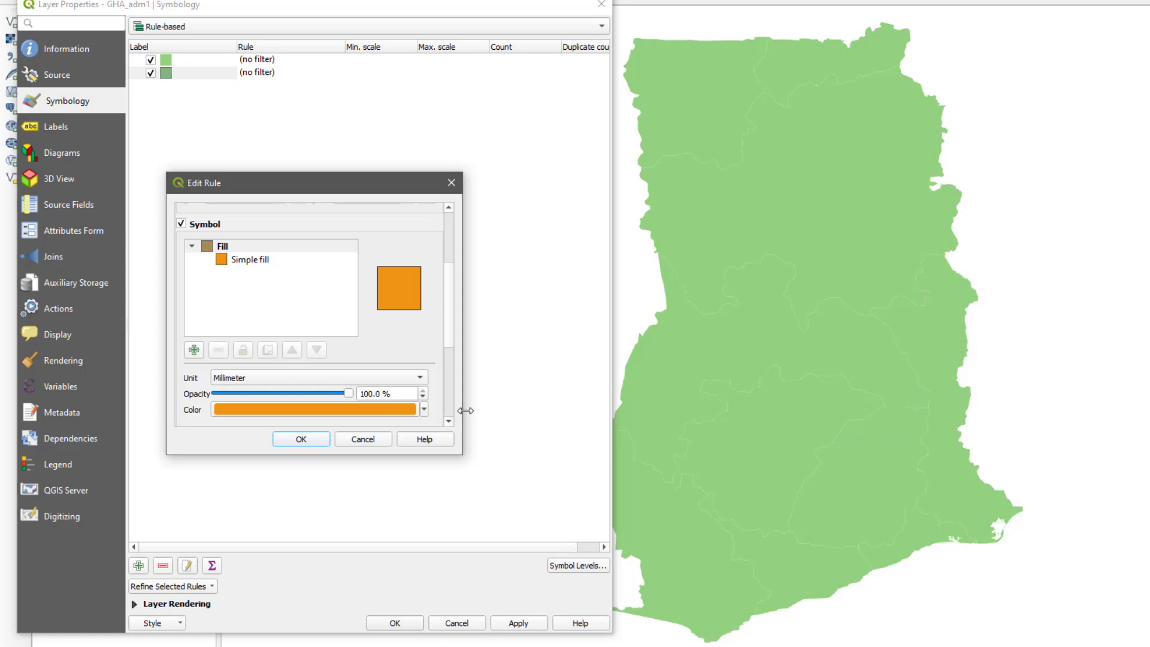
click(287, 441)
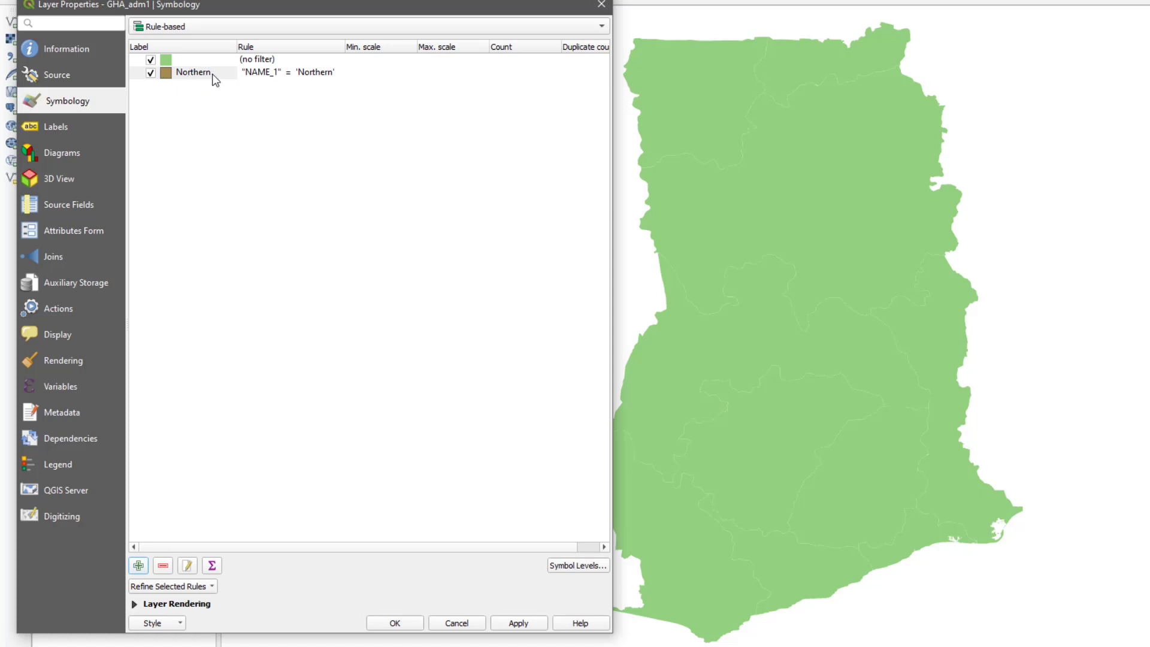
click(513, 623)
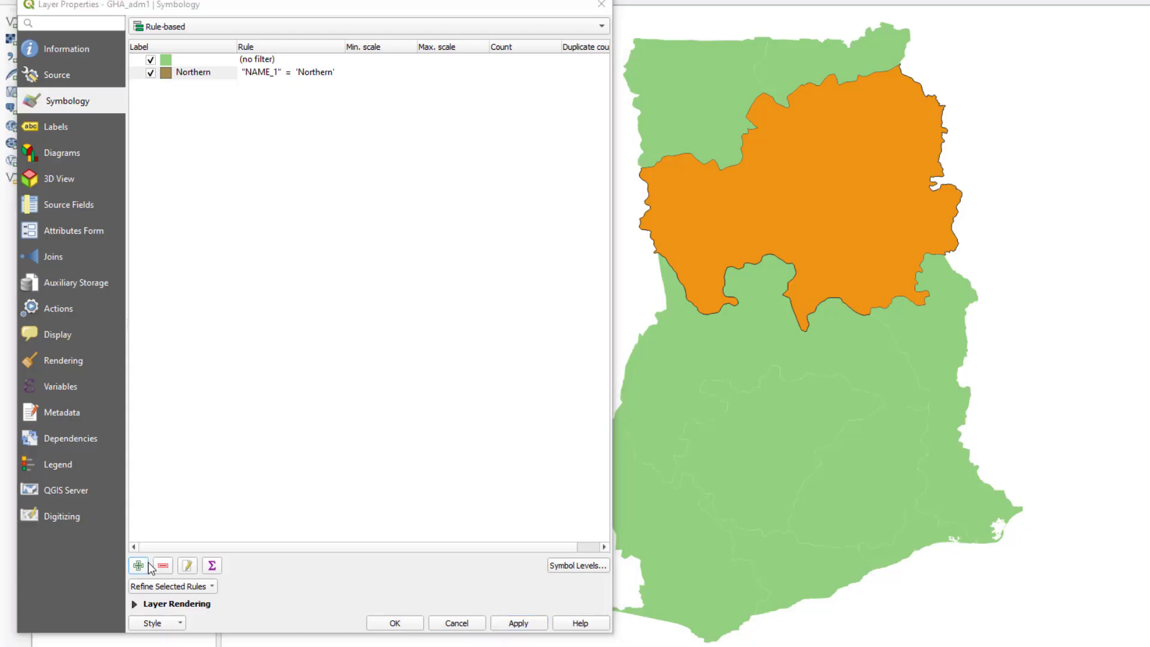
Add a third rule with the filter "NAME_1" = 'Ashanti'
click(147, 565)
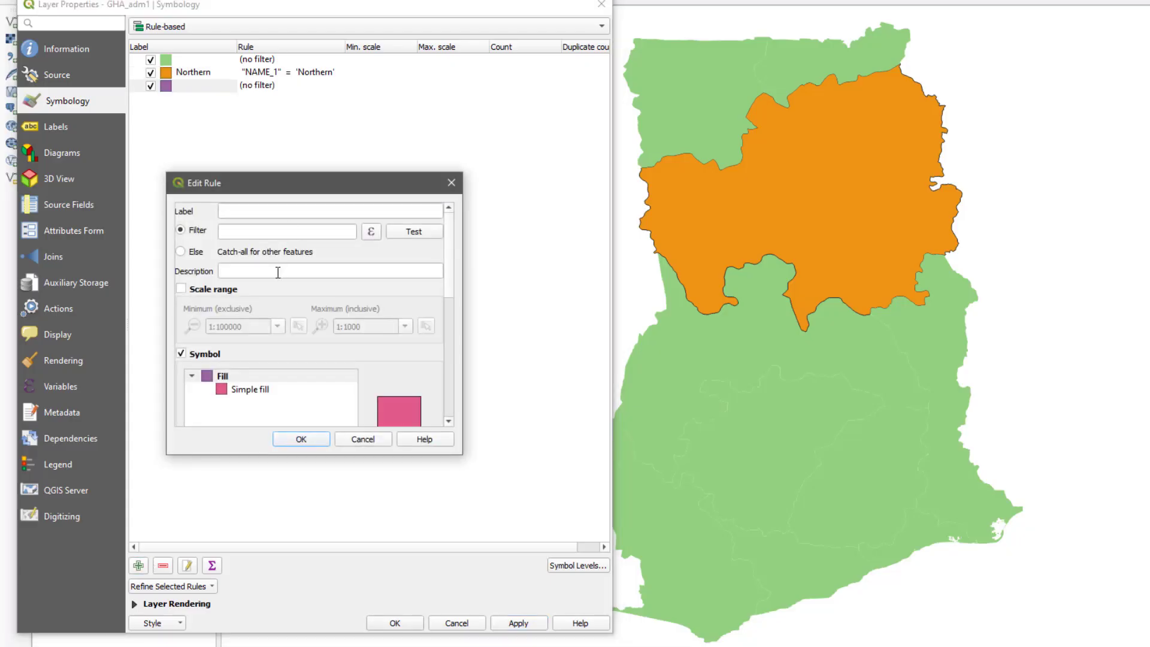
click(367, 236)
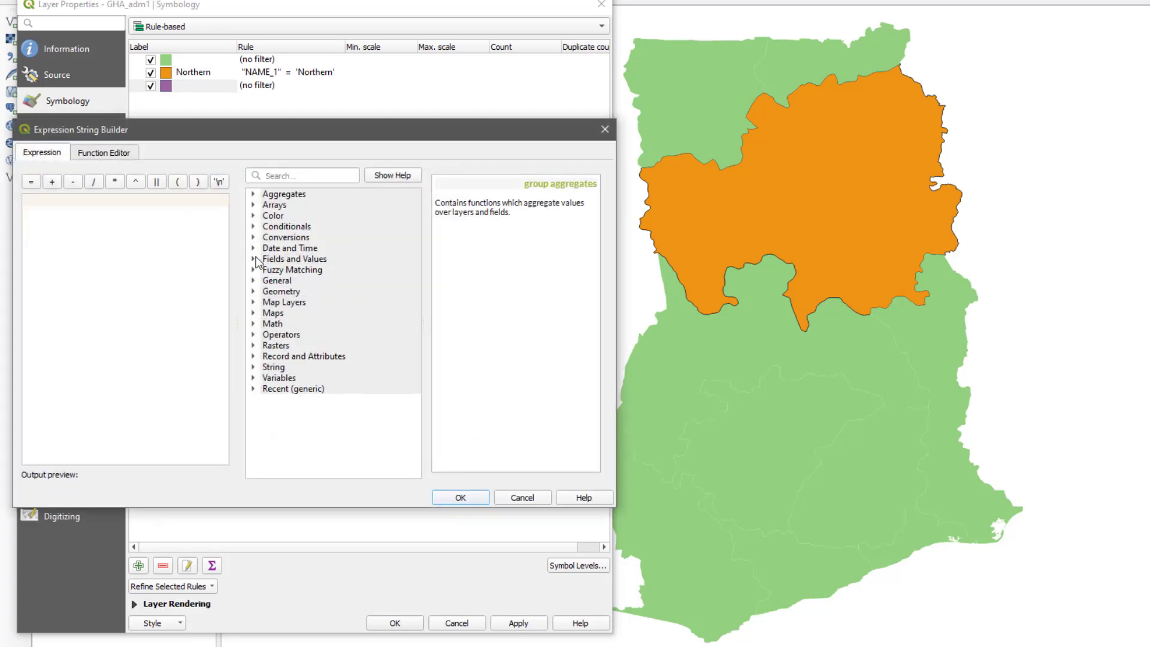
click(254, 259)
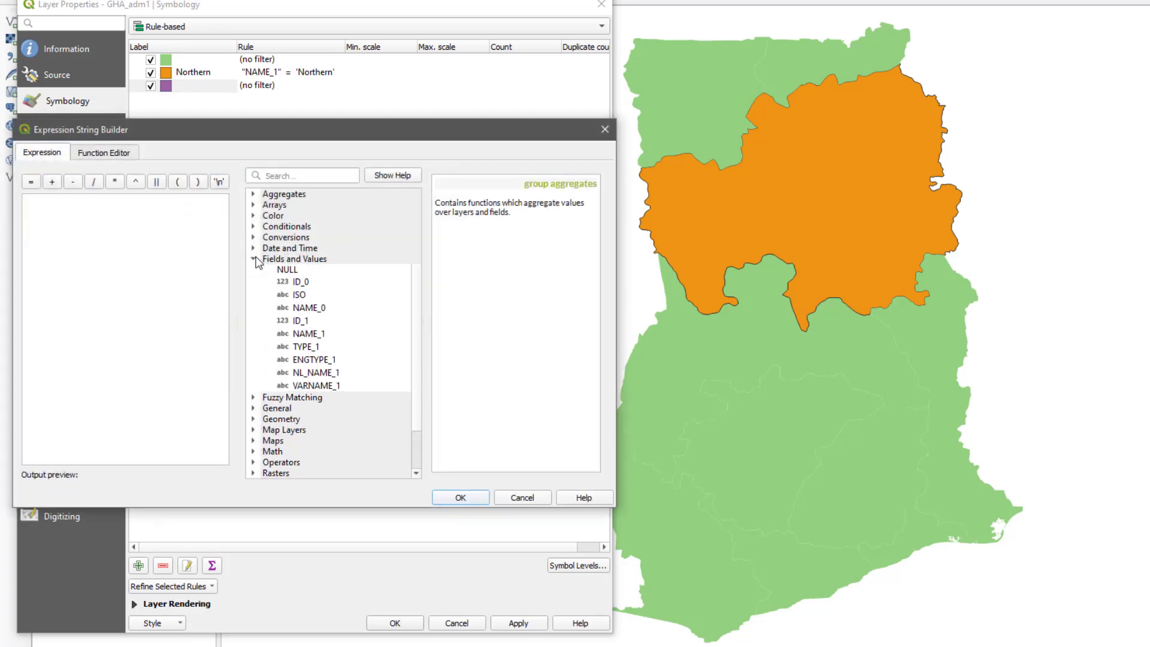
double_click(306, 333)
click(31, 181)
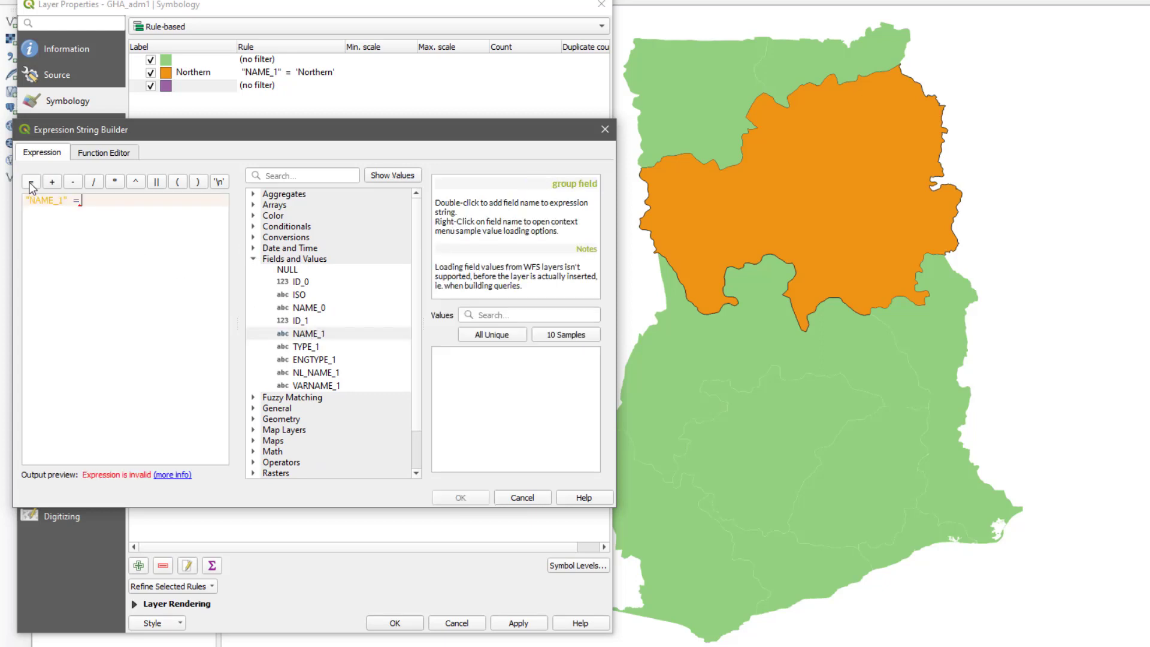
click(484, 336)
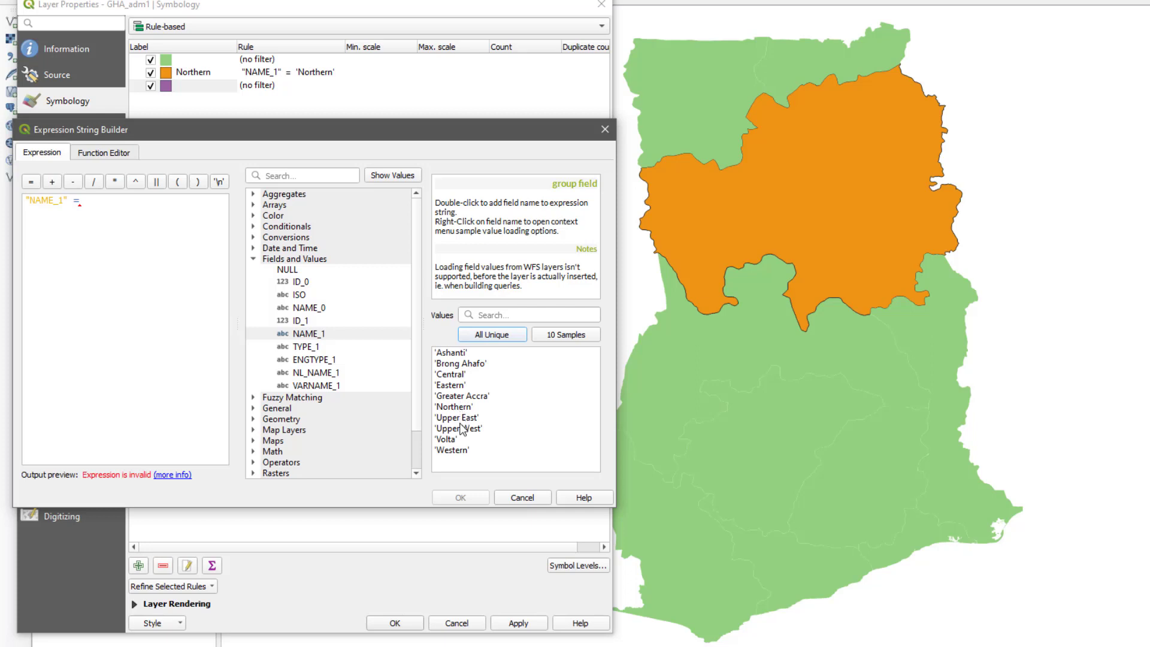
double_click(457, 354)
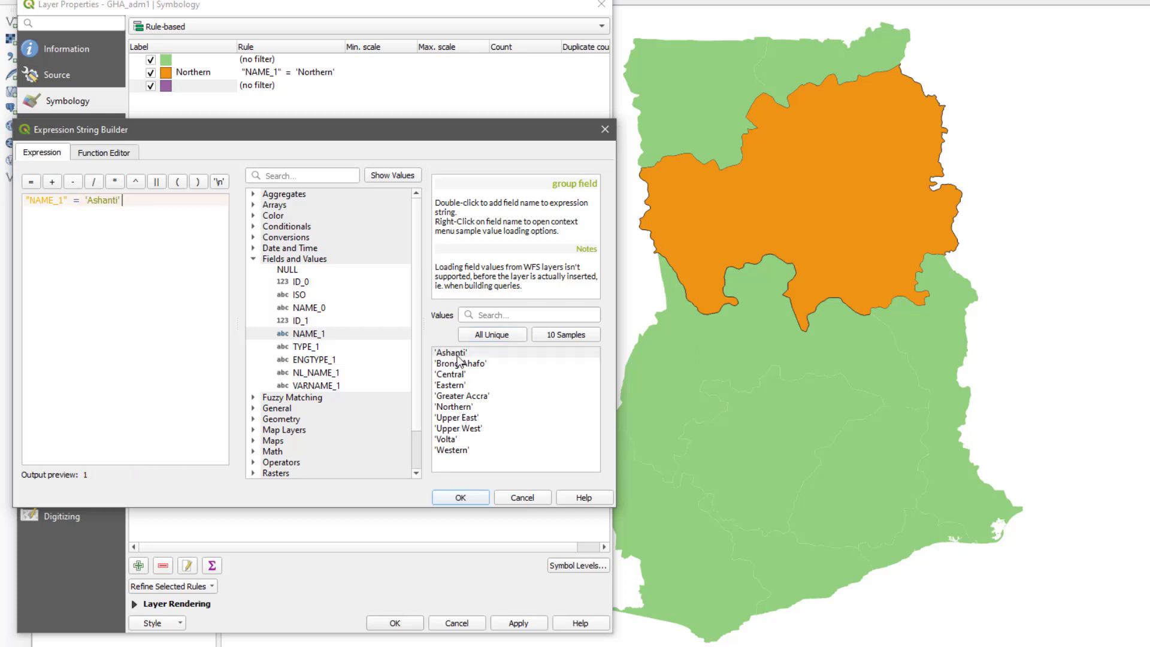
click(461, 496)
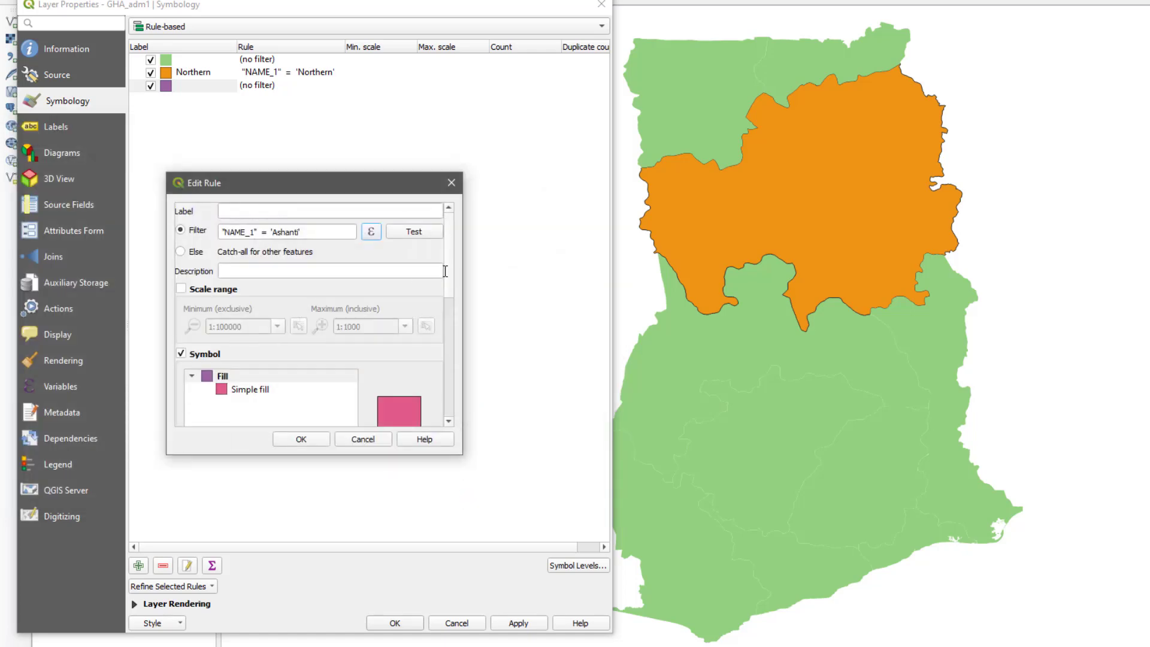
Set the Ashanti rule's fill colour to bright green #22dd5a
drag(447, 270, 459, 413)
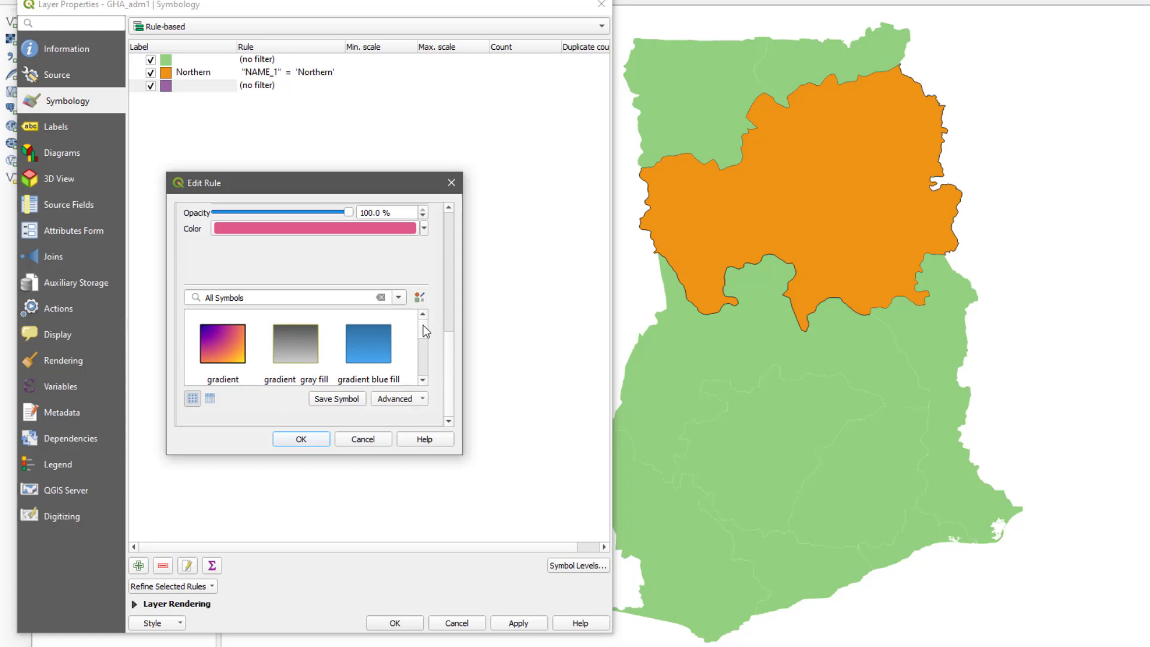
mouse_move(423, 325)
mouse_down()
mouse_move(440, 363)
mouse_move(419, 321)
mouse_up()
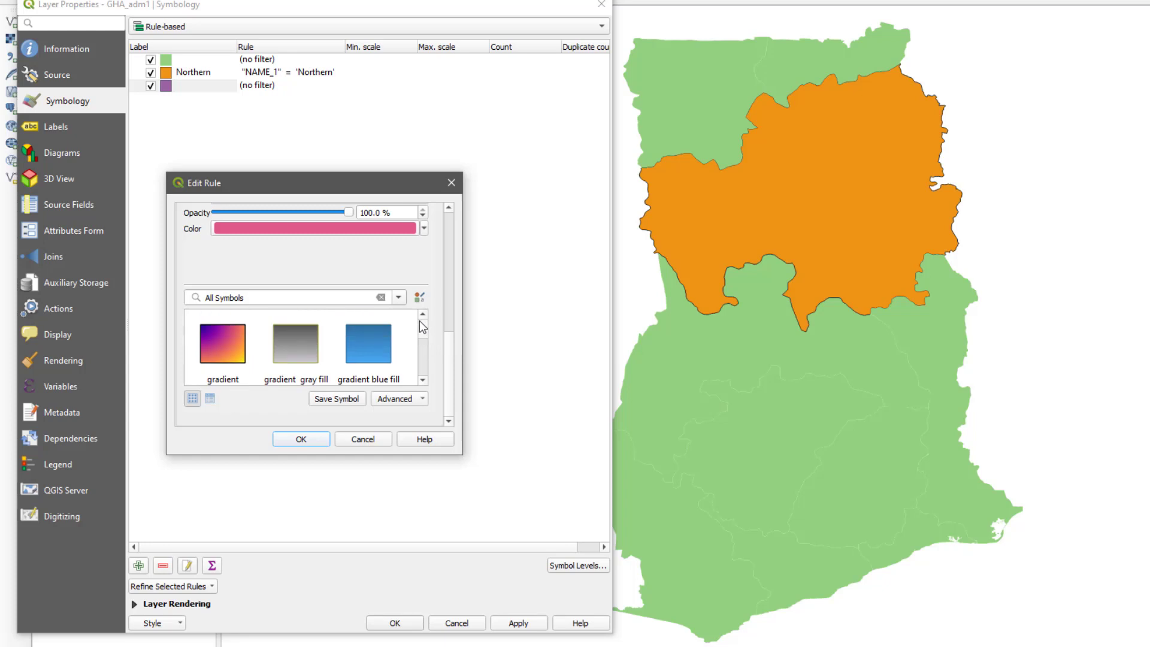
click(295, 231)
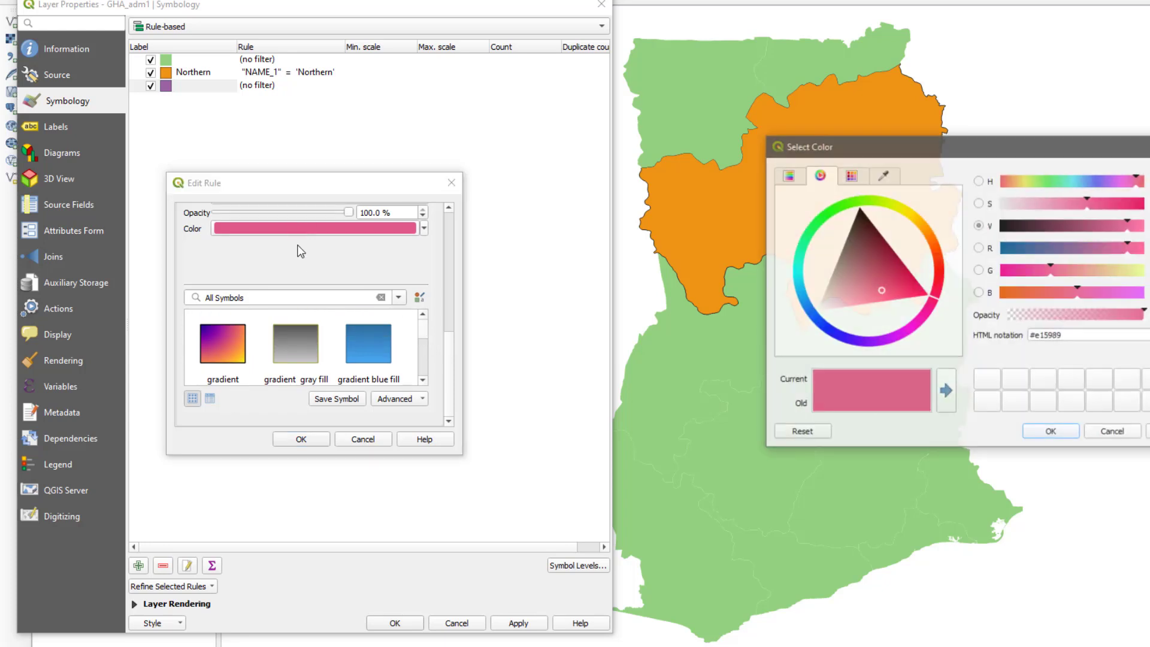
click(810, 229)
drag(810, 231, 817, 228)
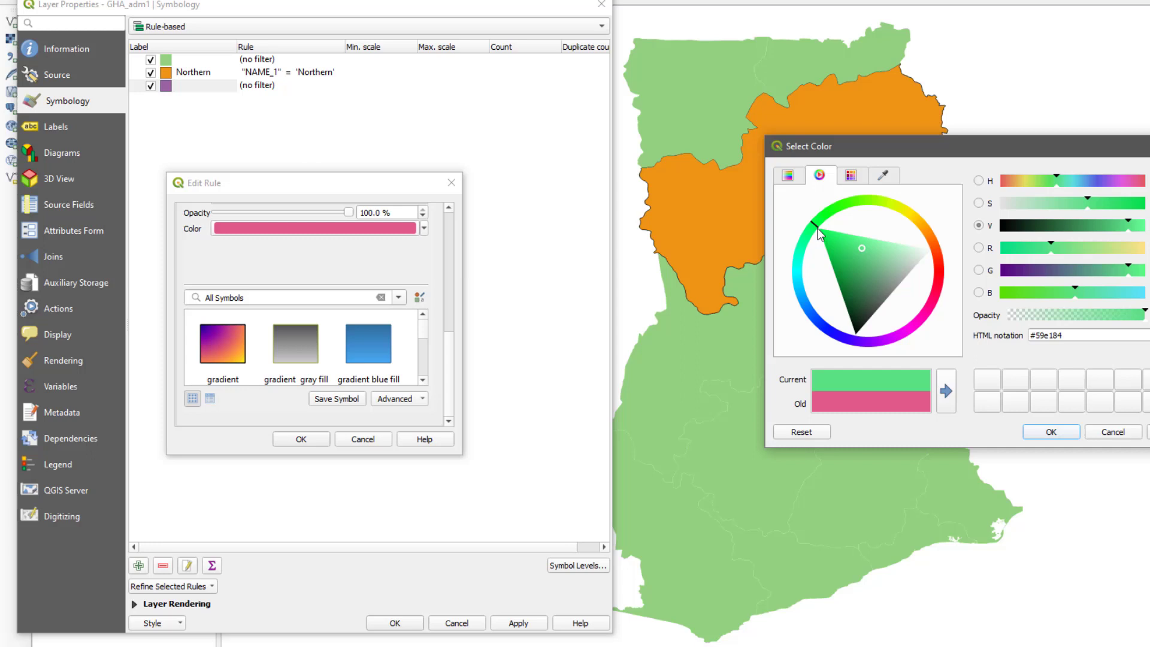
click(836, 238)
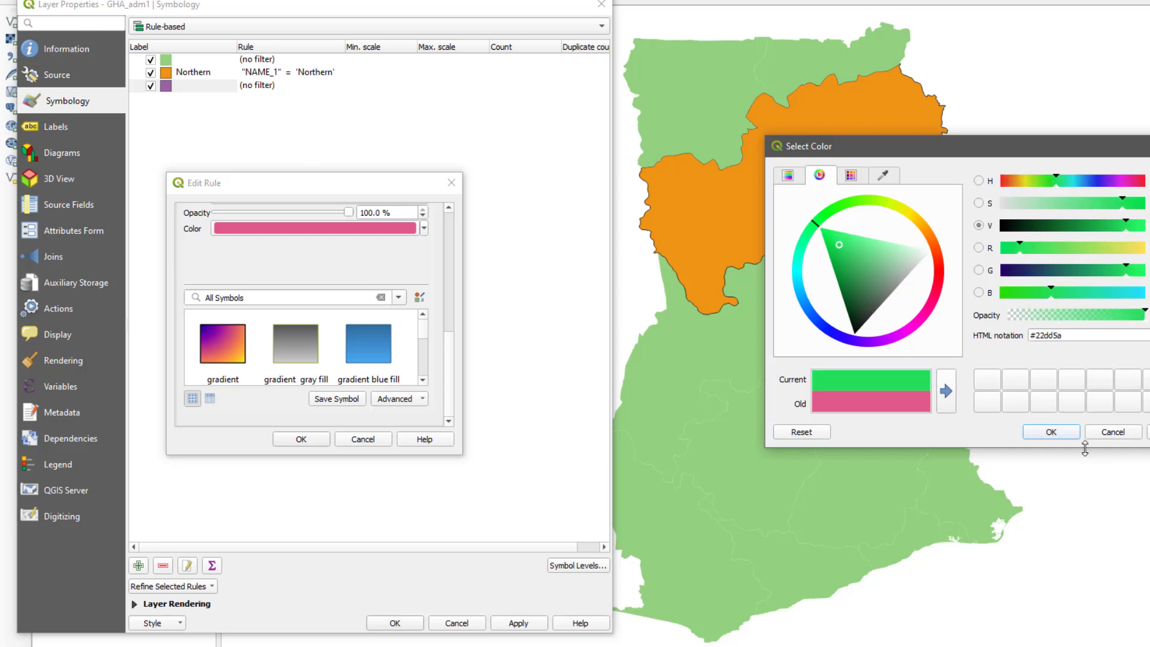
click(1063, 433)
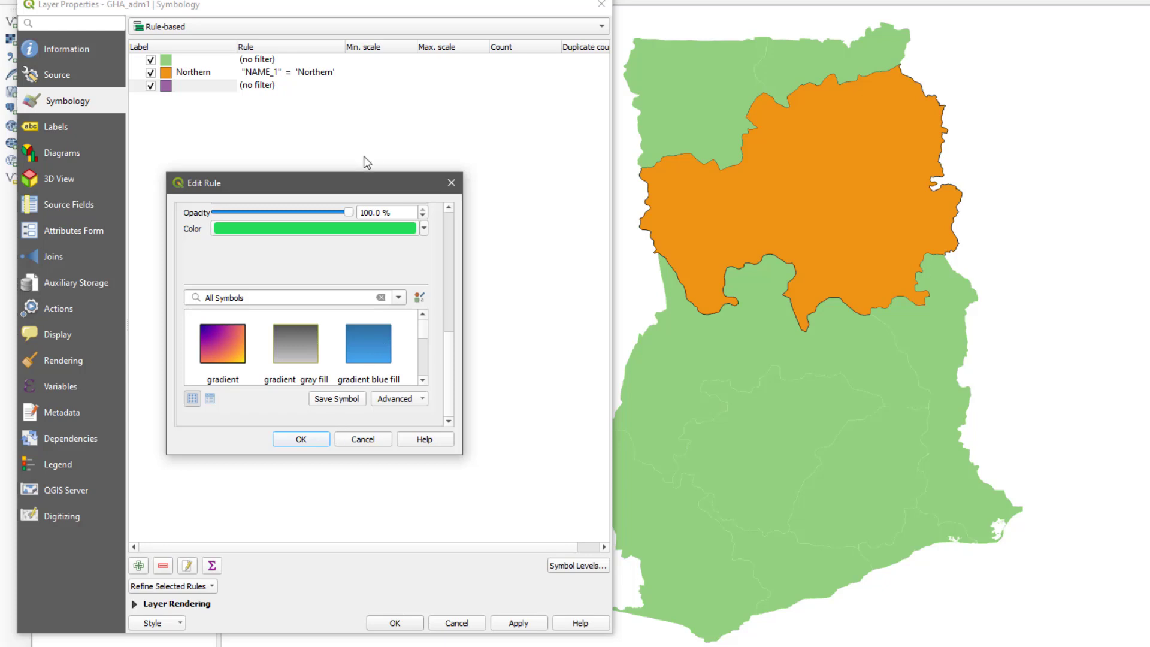
Enter Ashanti as the rule's label
scroll(383, 272, up, 5)
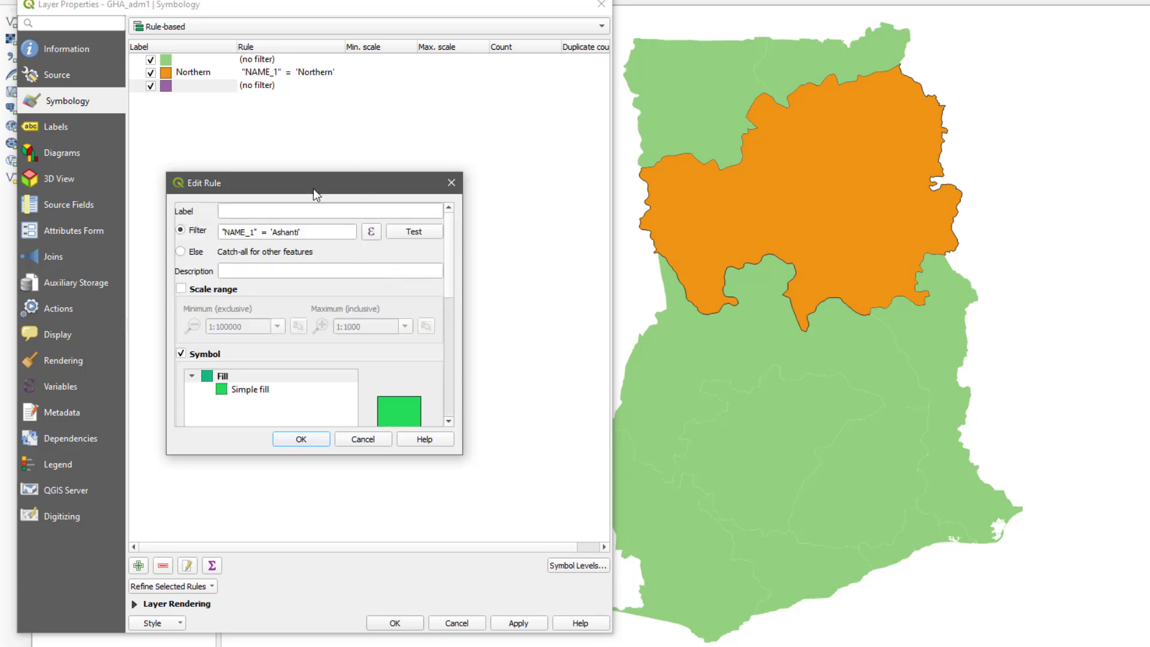
click(321, 207)
text(Ashanti)
Save and apply the Ashanti rule, then rename its label to Ashanti Region
click(323, 438)
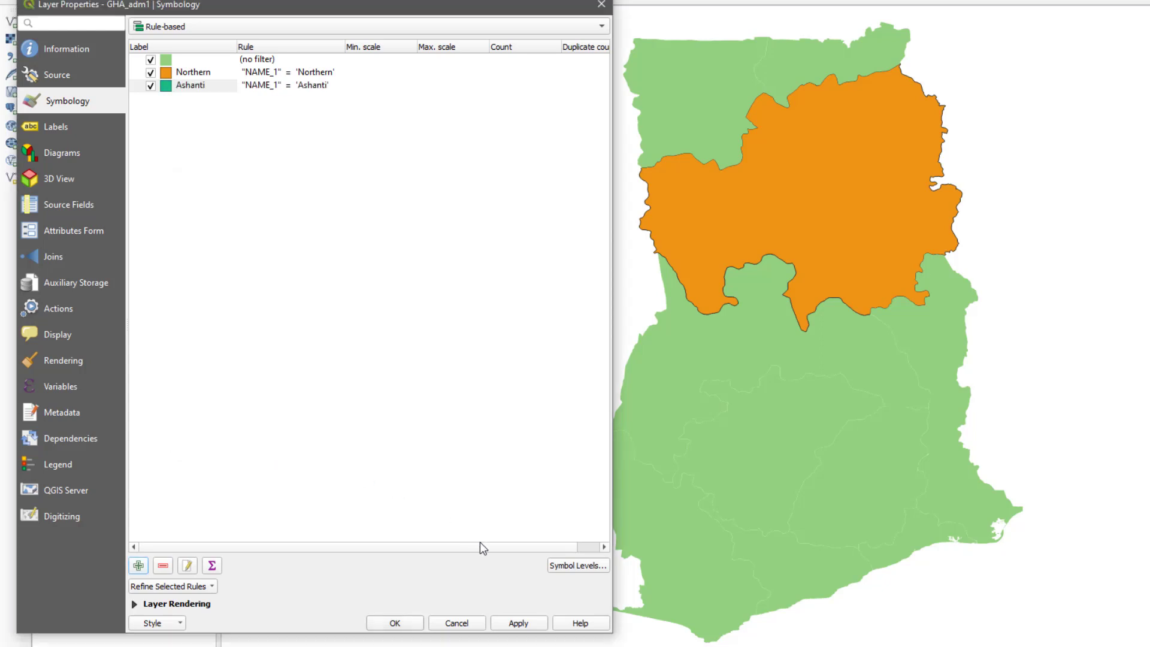
click(535, 626)
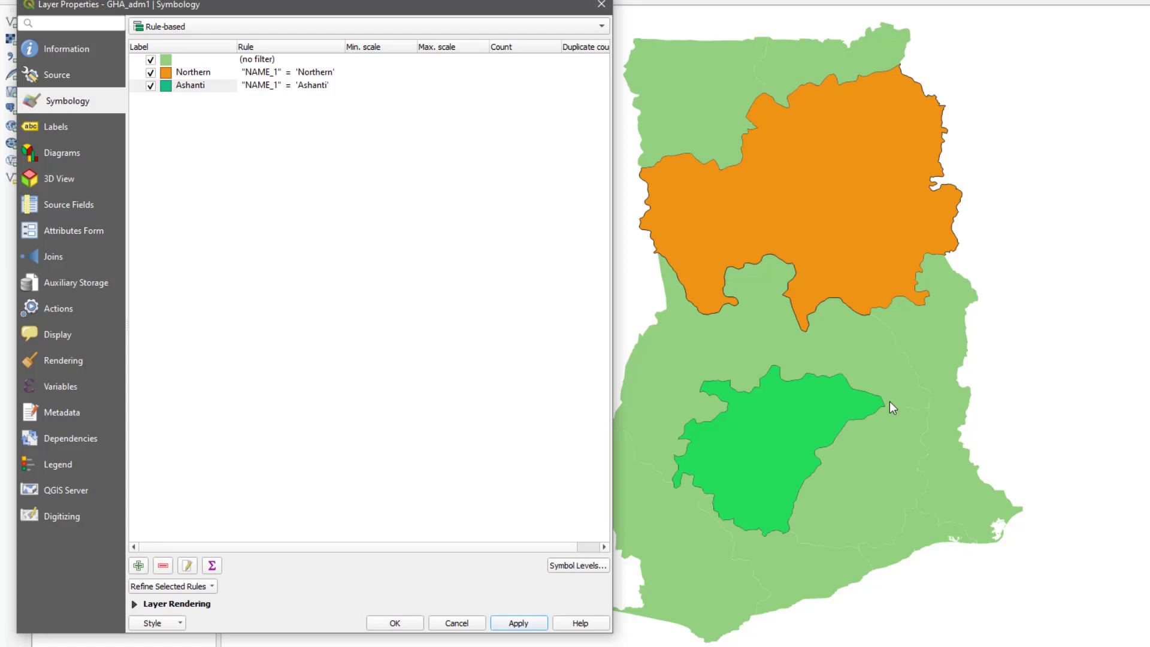
double_click(217, 85)
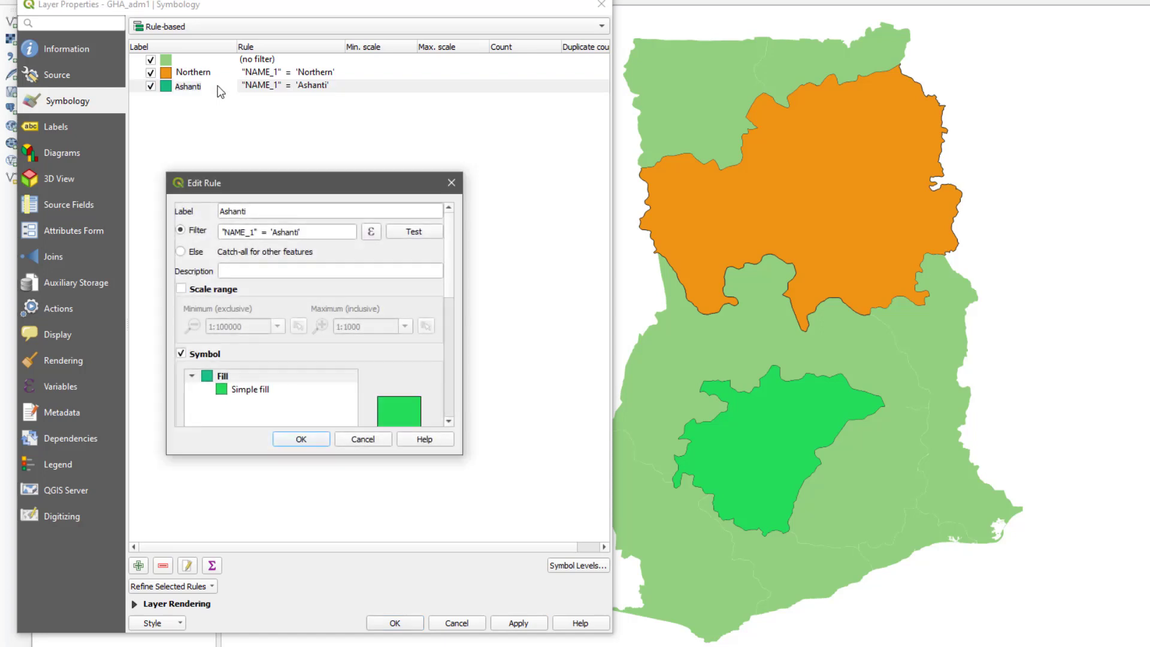
click(269, 208)
text(Region)
click(283, 437)
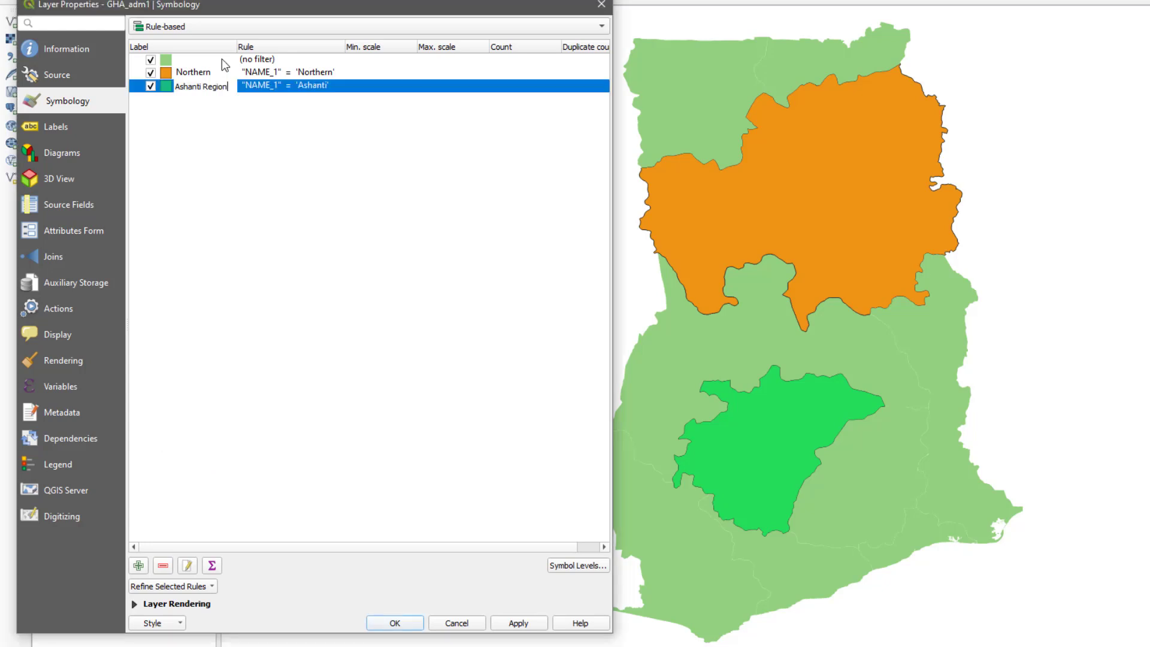
Open the catch-all base rule for review and close it unchanged
click(263, 183)
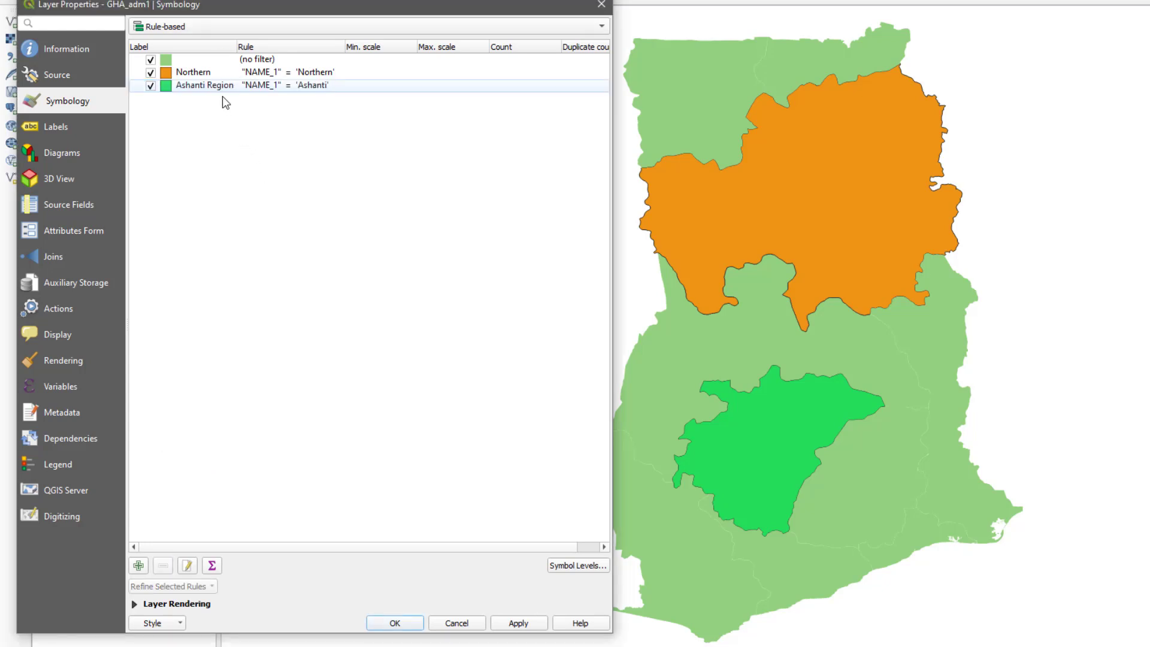
double_click(292, 64)
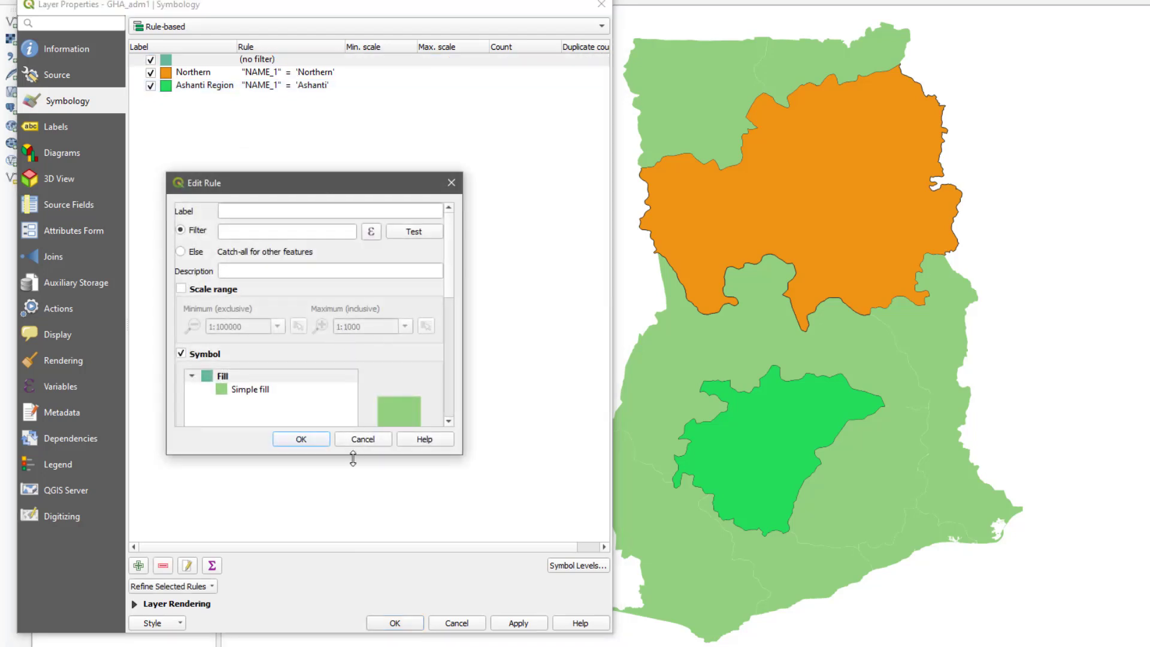
click(358, 441)
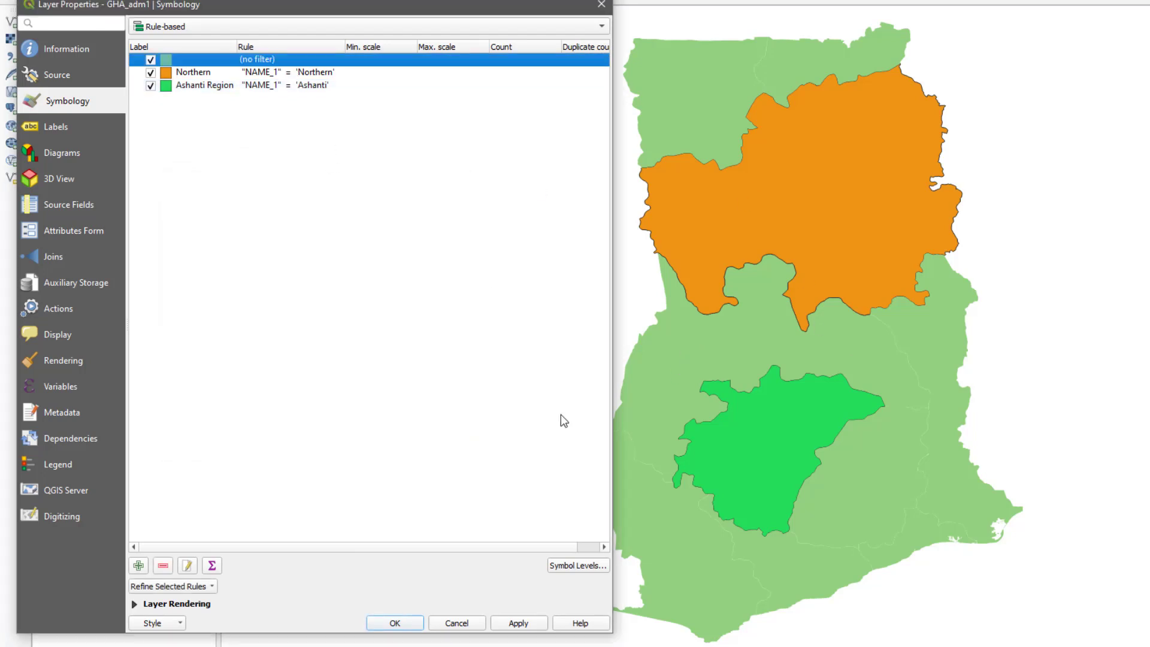
Add a fourth rule with the filter "NAME_1" = 'Upper East'
click(139, 565)
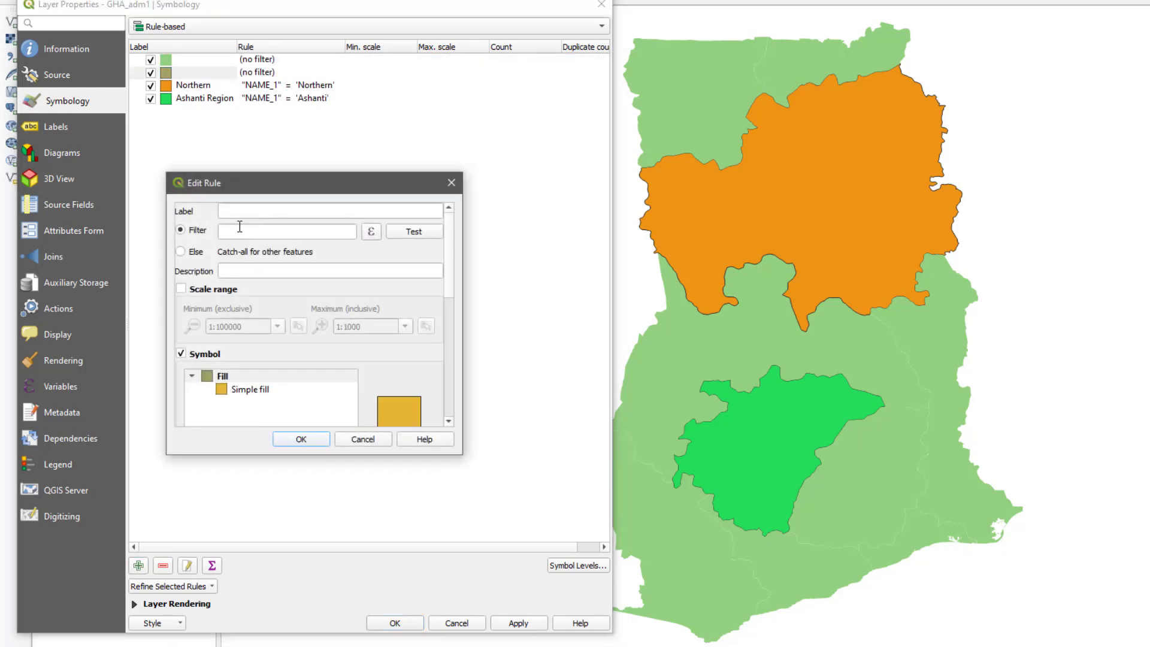
click(370, 232)
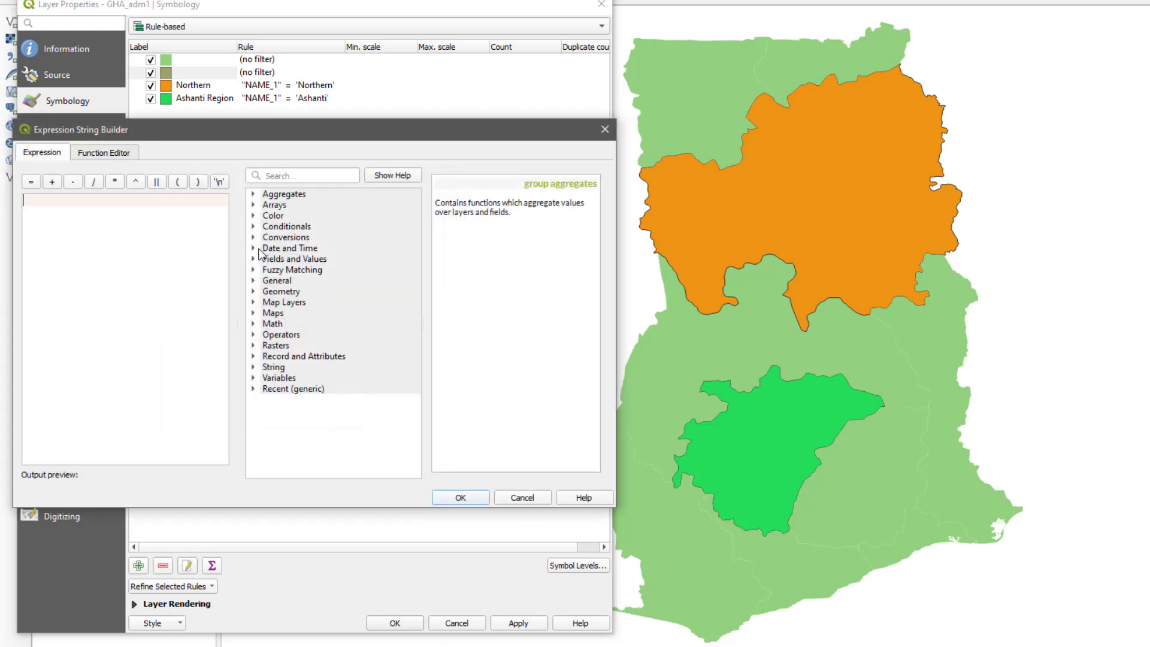
click(254, 259)
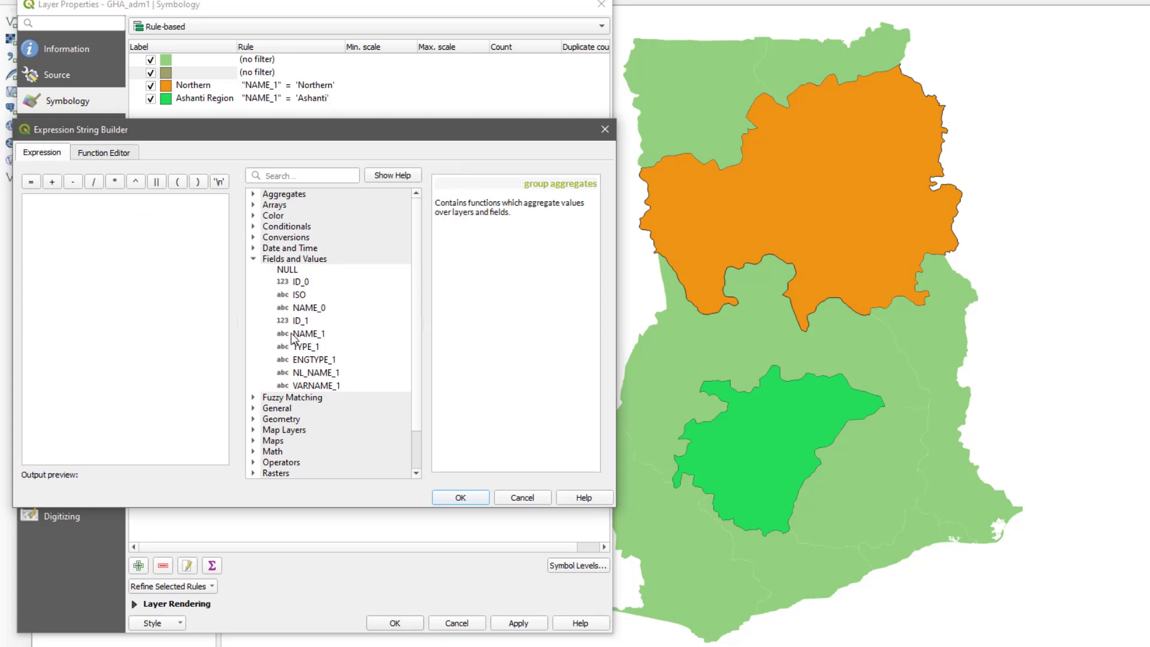
double_click(303, 334)
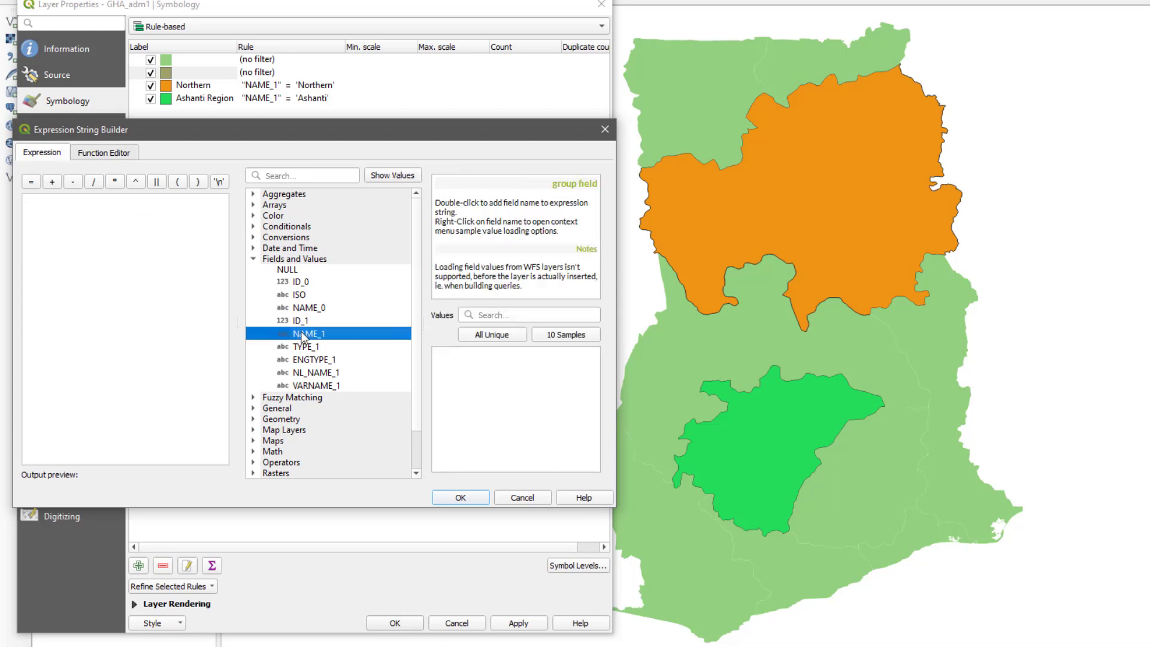
click(31, 184)
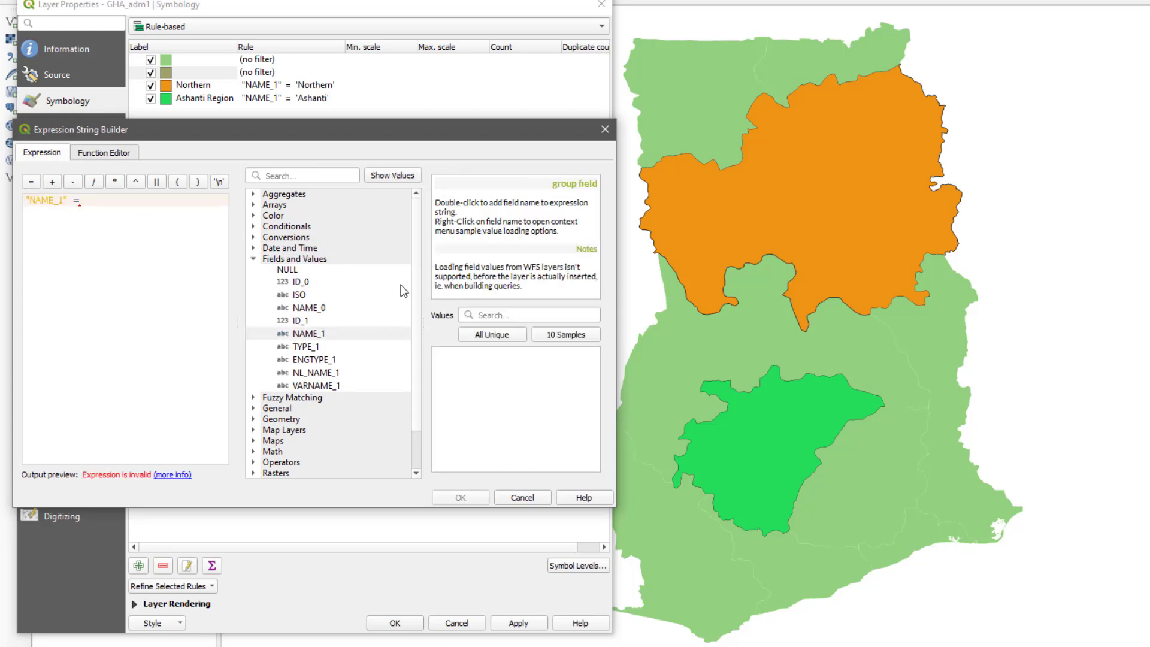
click(465, 334)
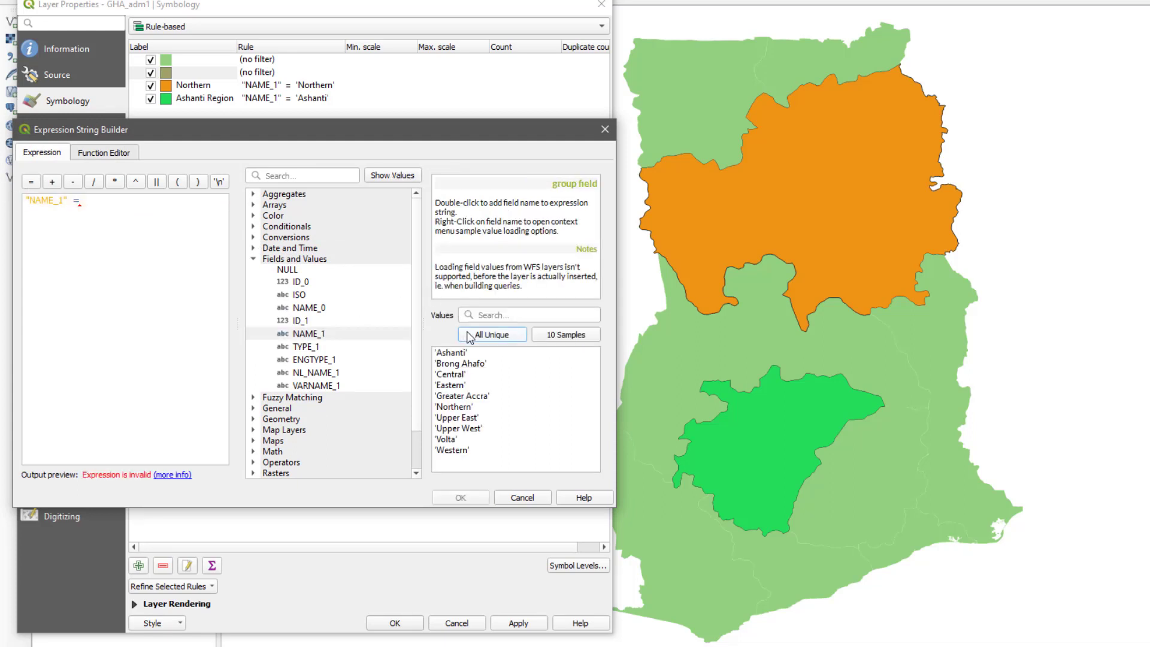
double_click(459, 417)
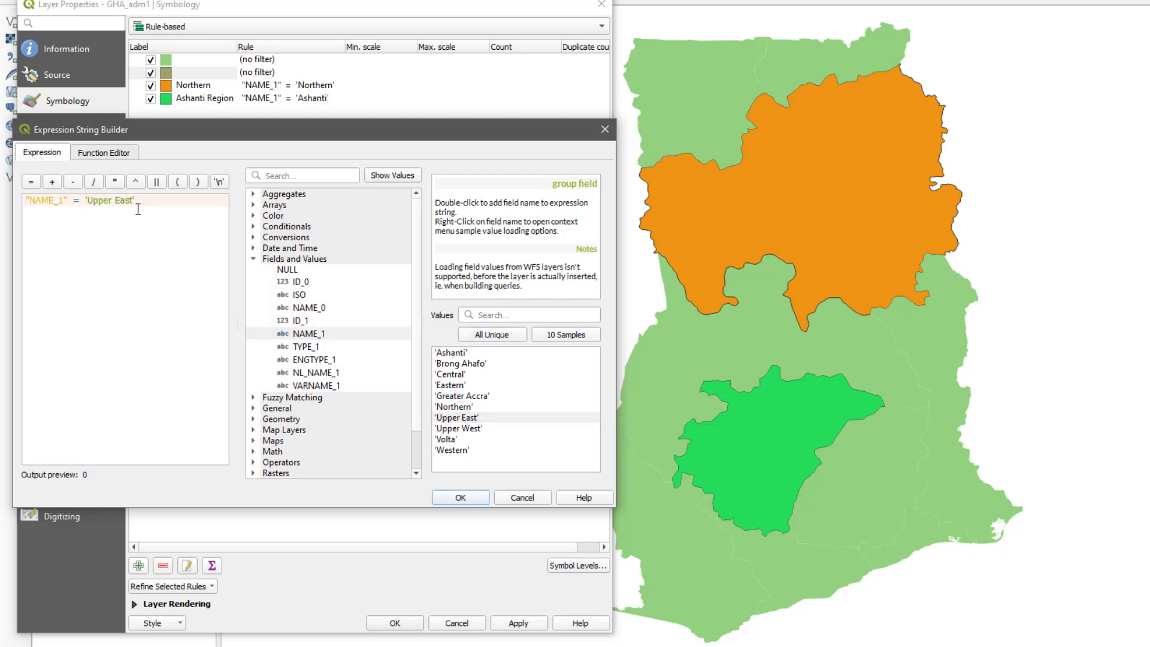
Extend the filter with and "NAME_1" = 'Volta'
text(and)
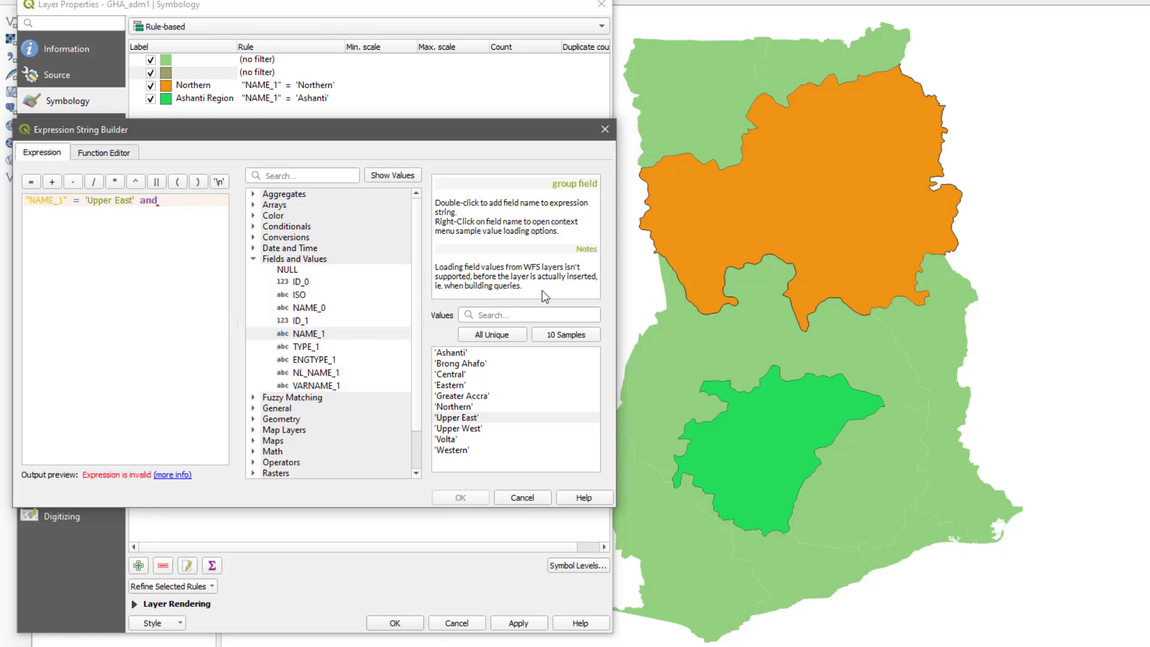
double_click(337, 331)
text(=)
double_click(461, 440)
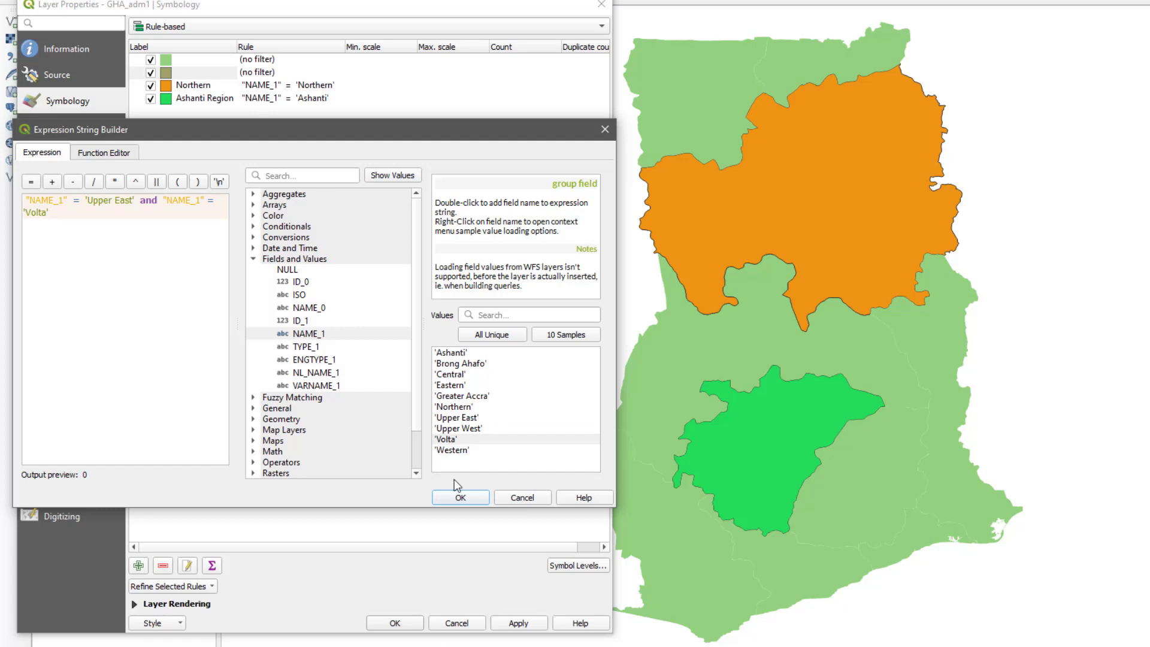
Test the filter, which returns 0 features, and change 'and' to AND, which still returns 0
click(459, 498)
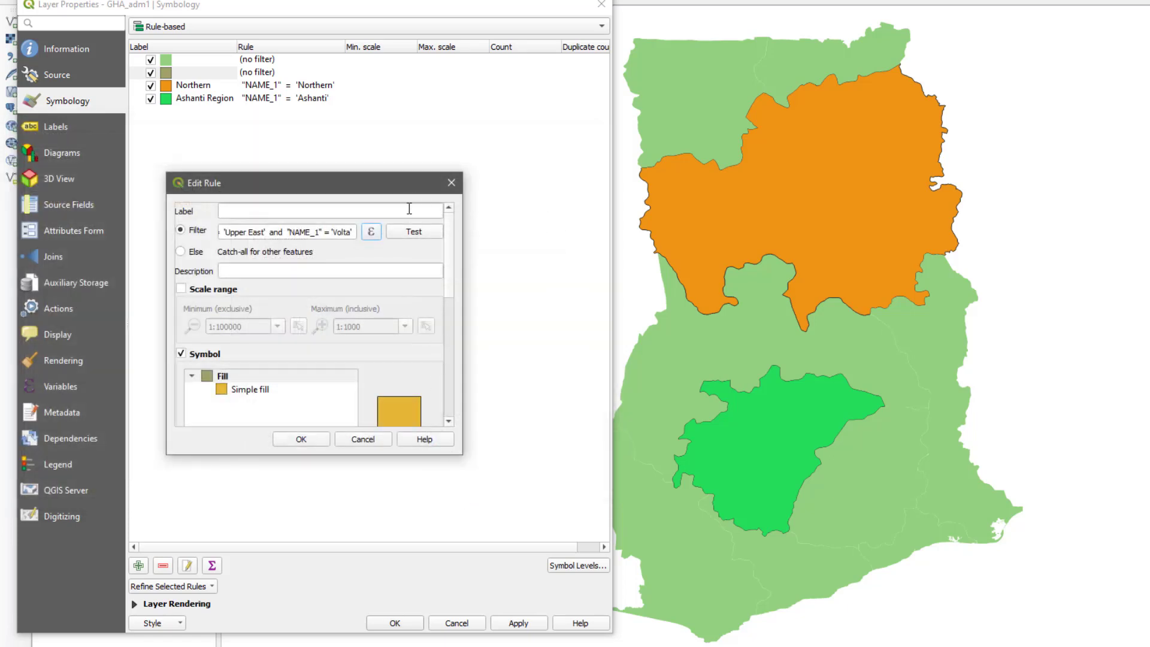
click(411, 234)
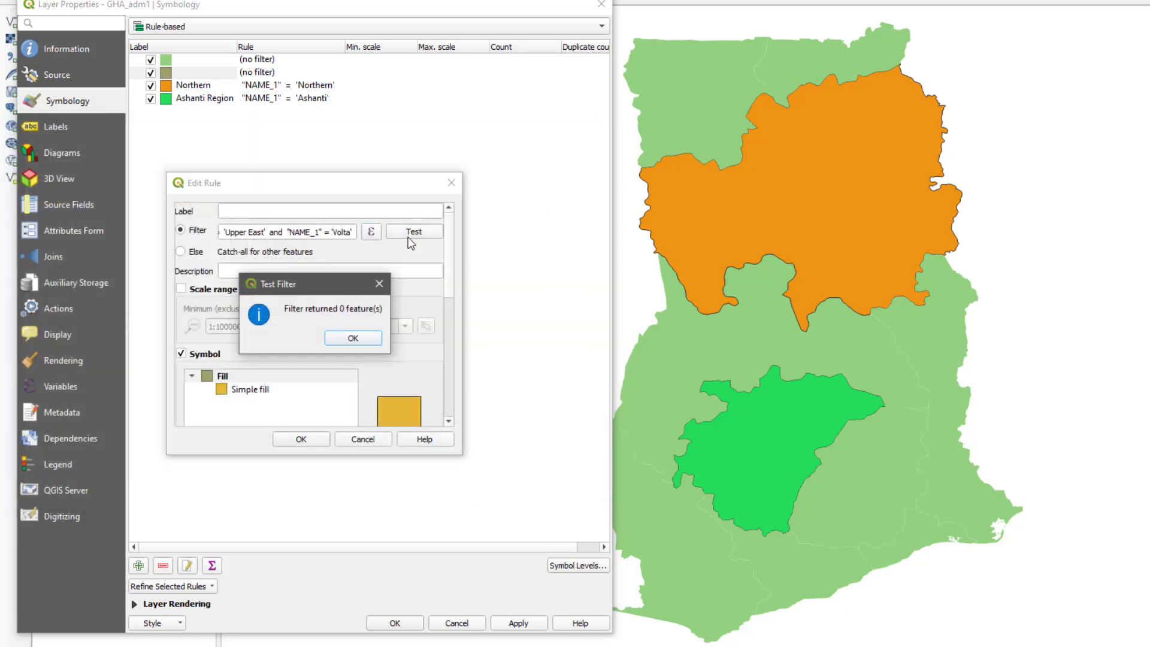
click(353, 338)
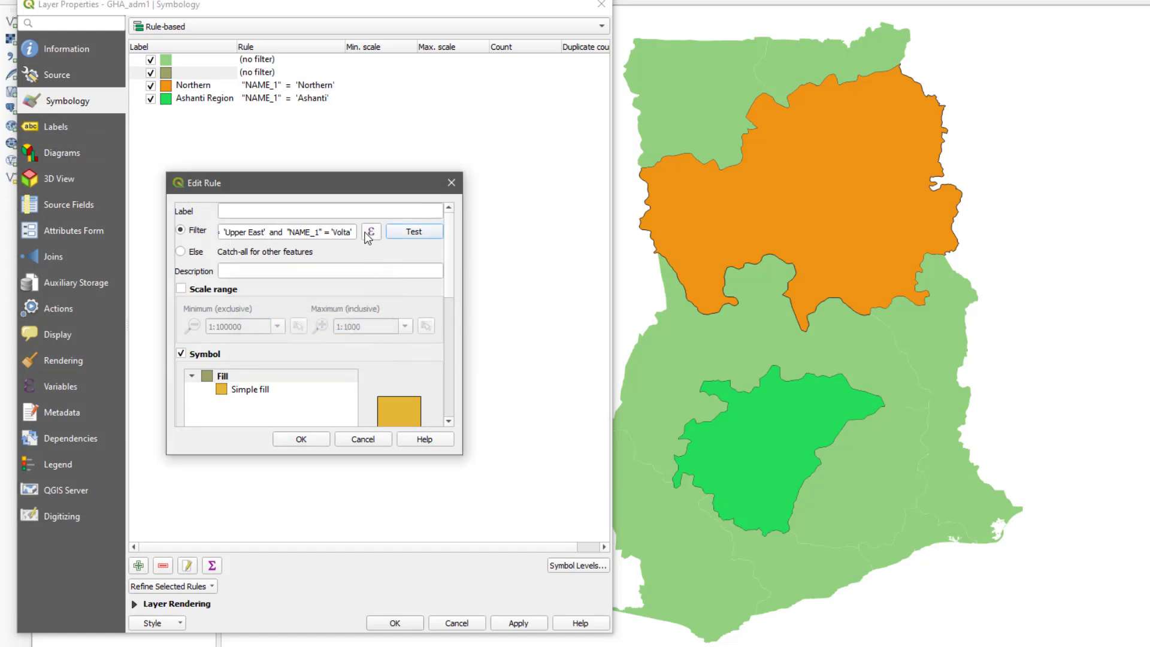
click(371, 232)
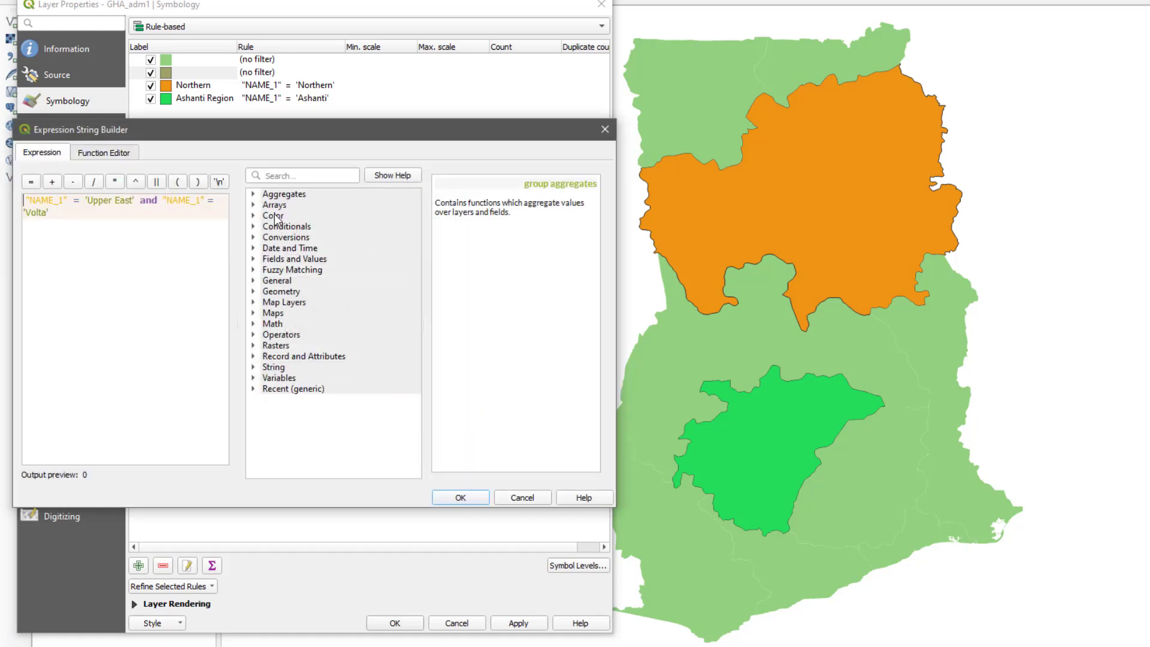
double_click(156, 201)
text(AND)
click(455, 501)
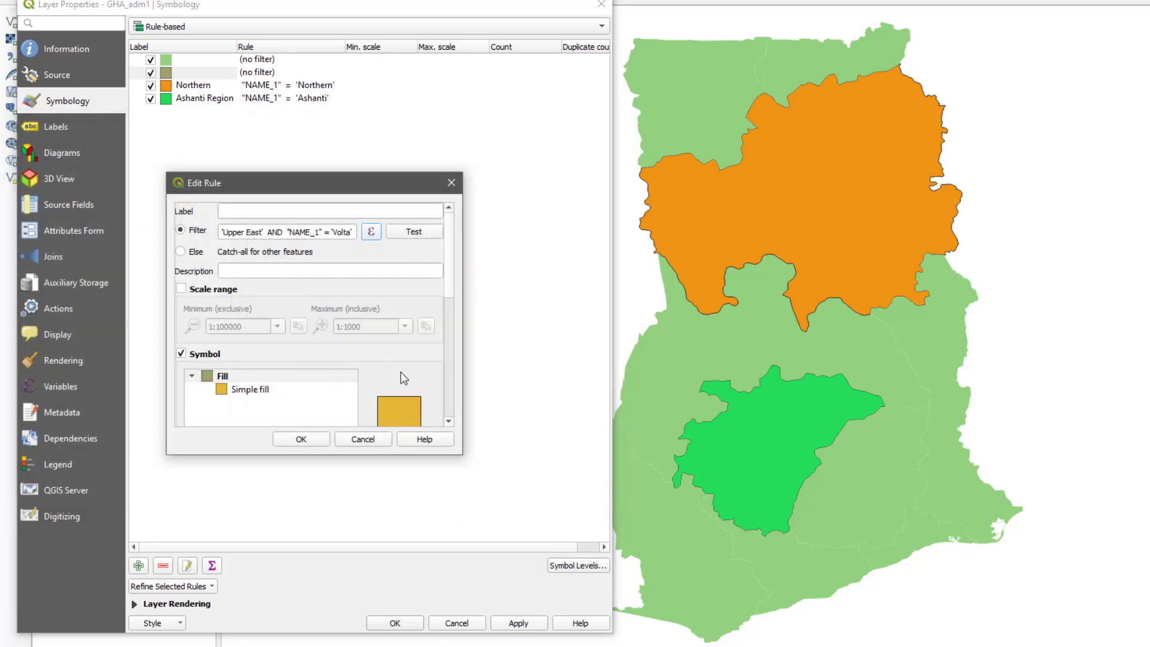
click(408, 233)
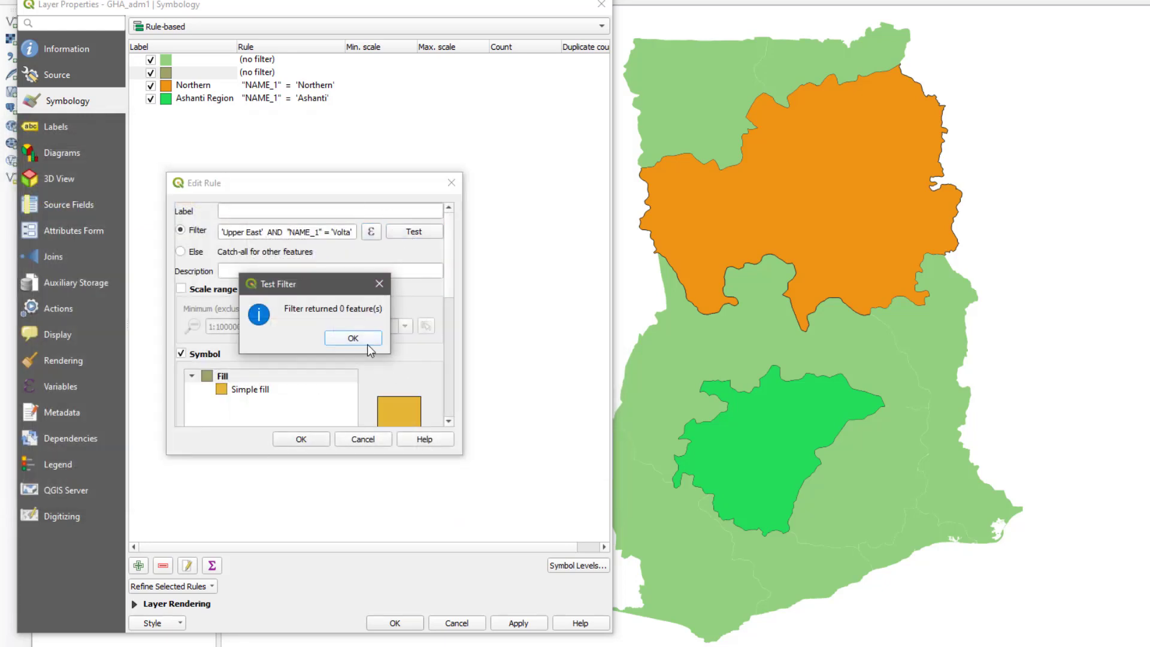
click(368, 344)
Replace AND with OR in the filter and test it again
click(372, 232)
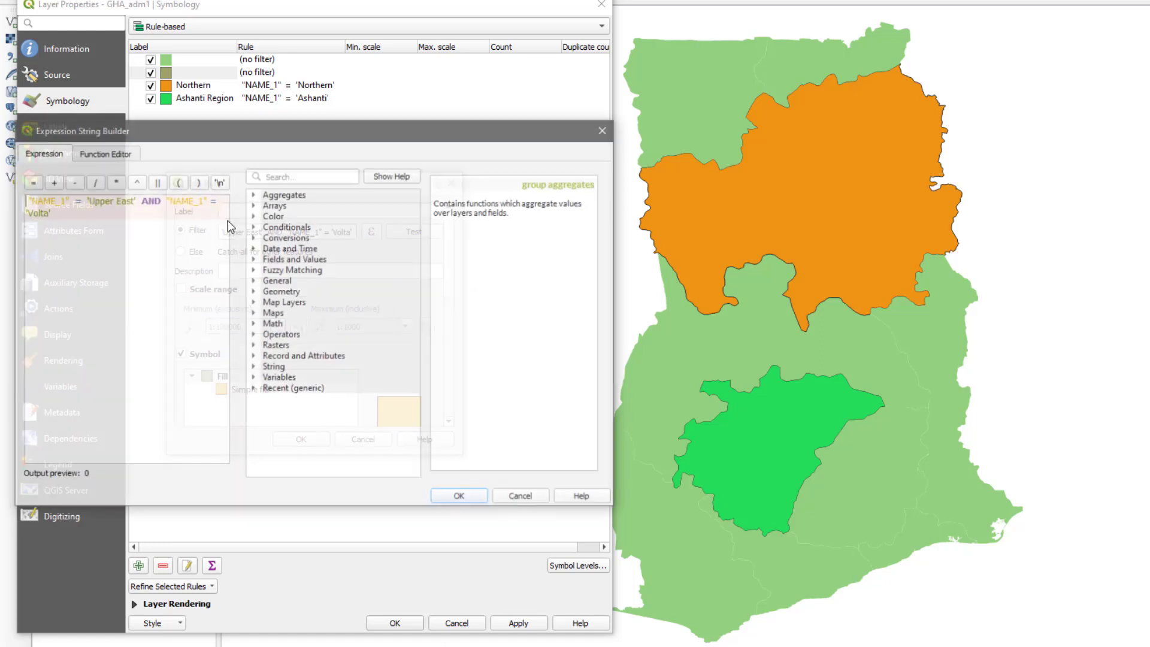
double_click(150, 201)
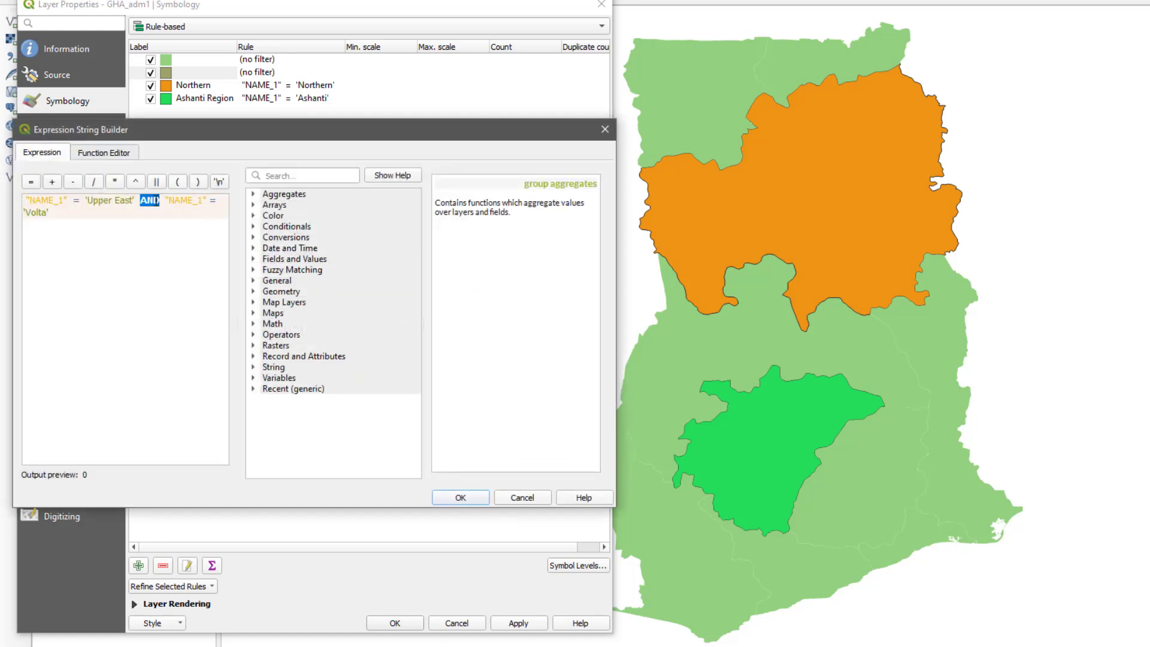
text(OR)
click(460, 498)
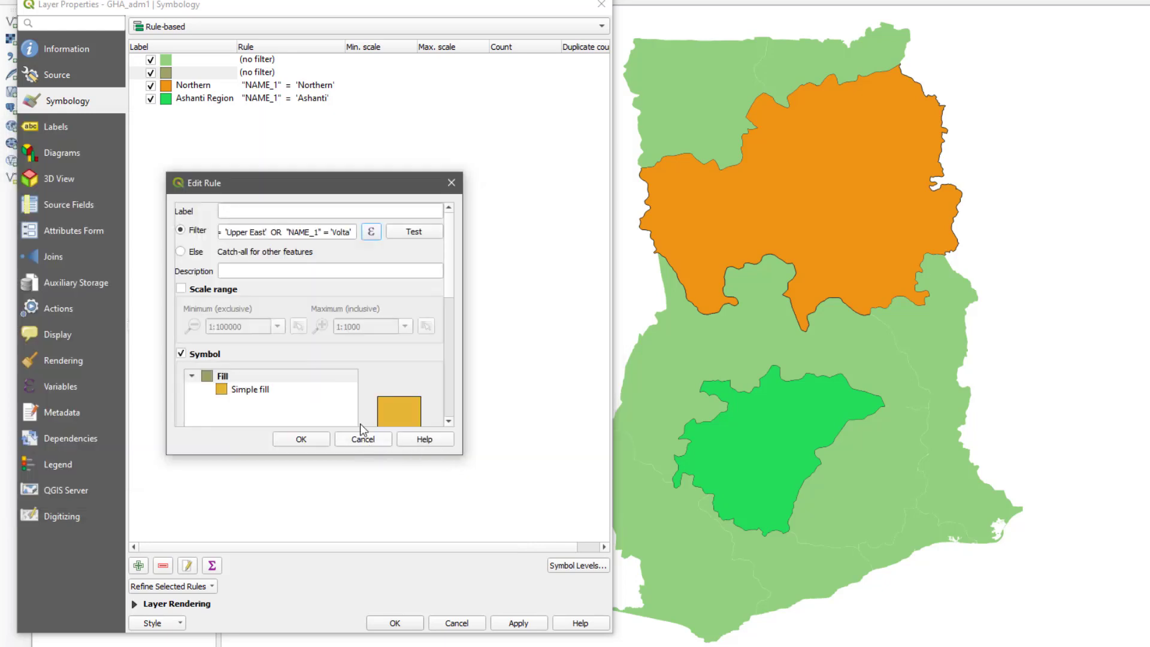
click(422, 231)
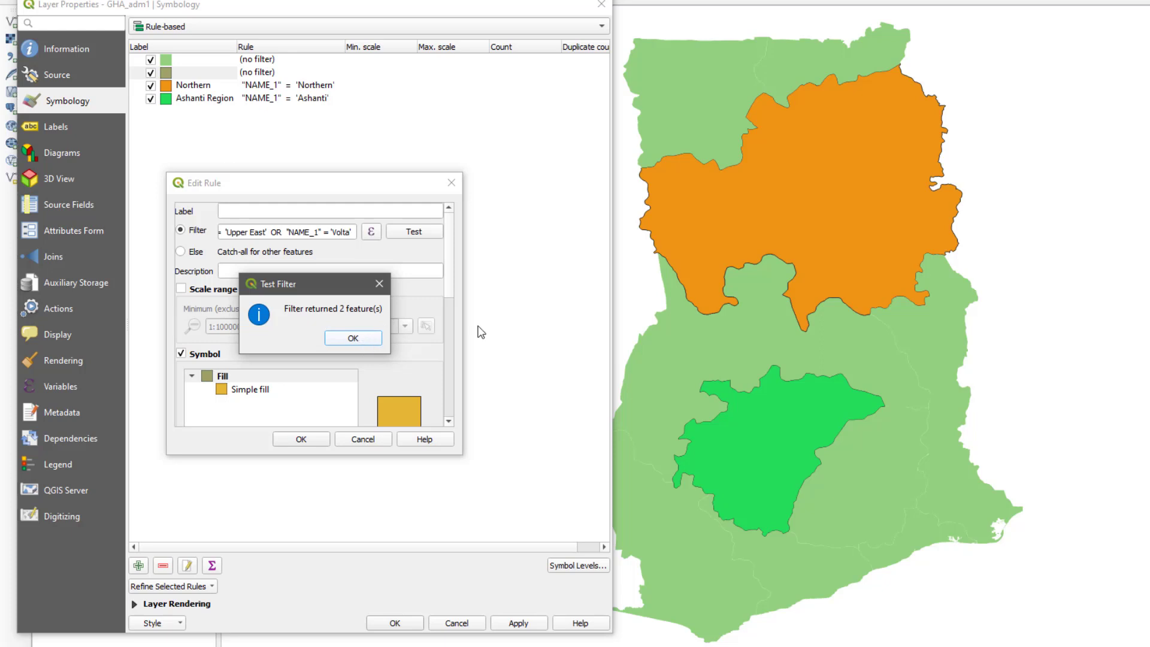
Dismiss the test result and label the new rule EAST OR VOLTA
click(352, 339)
click(272, 212)
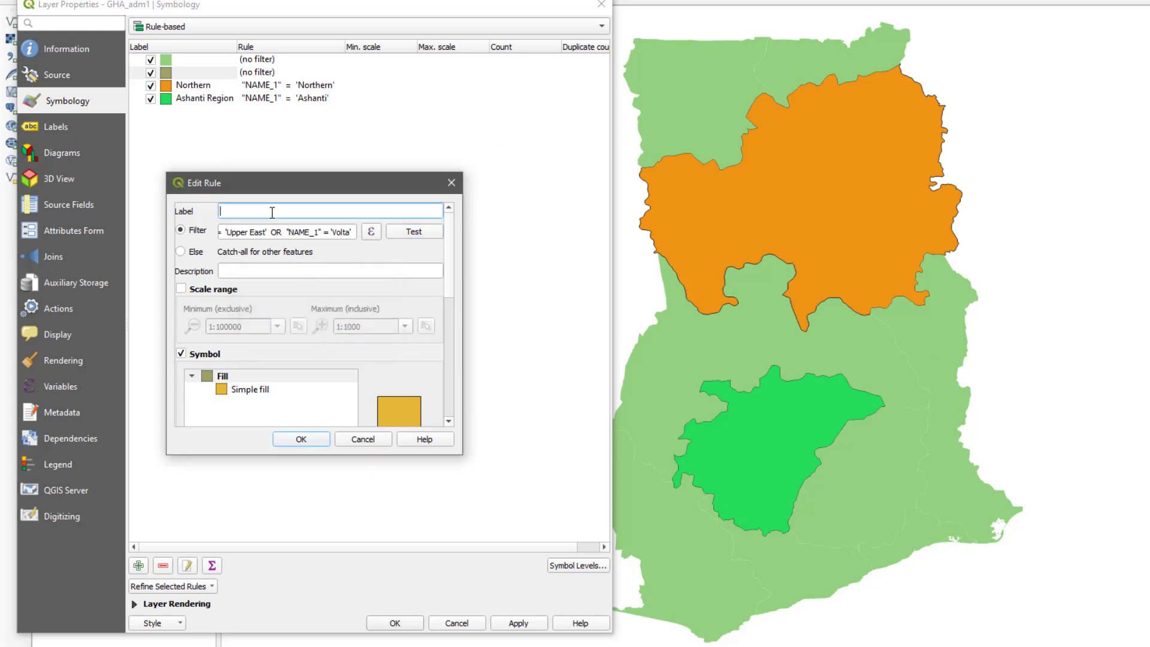
text(EASRT OR)
key(BackSpace)
key(BackSpace)
text(OR V)
key(BackSpace)
text(VOL)
key(BackSpace)
text(LTA)
Give the rule the 'pattern dot red' fill from the symbol library and confirm it
drag(451, 279, 447, 371)
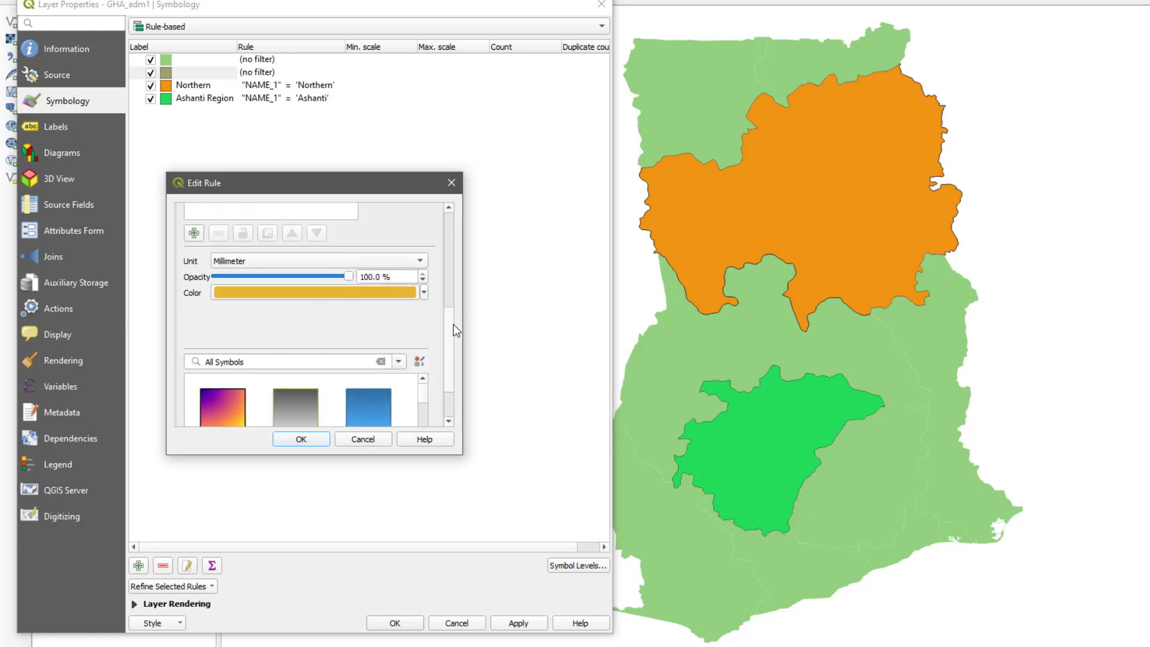
drag(454, 326, 463, 415)
drag(423, 339, 427, 361)
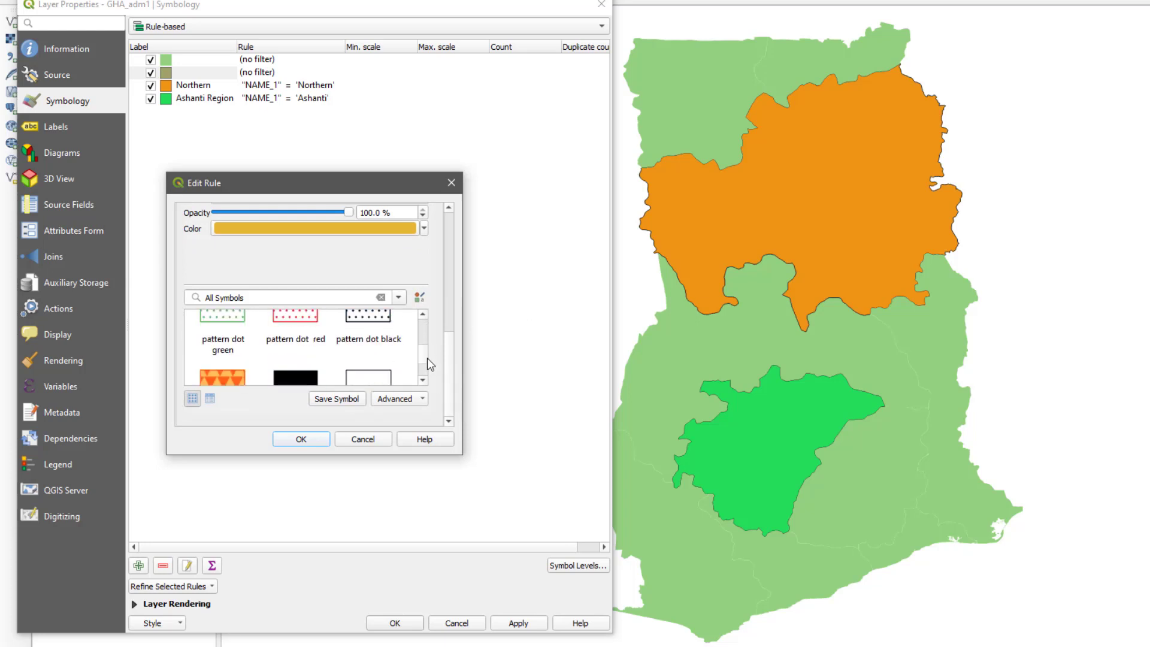
click(232, 315)
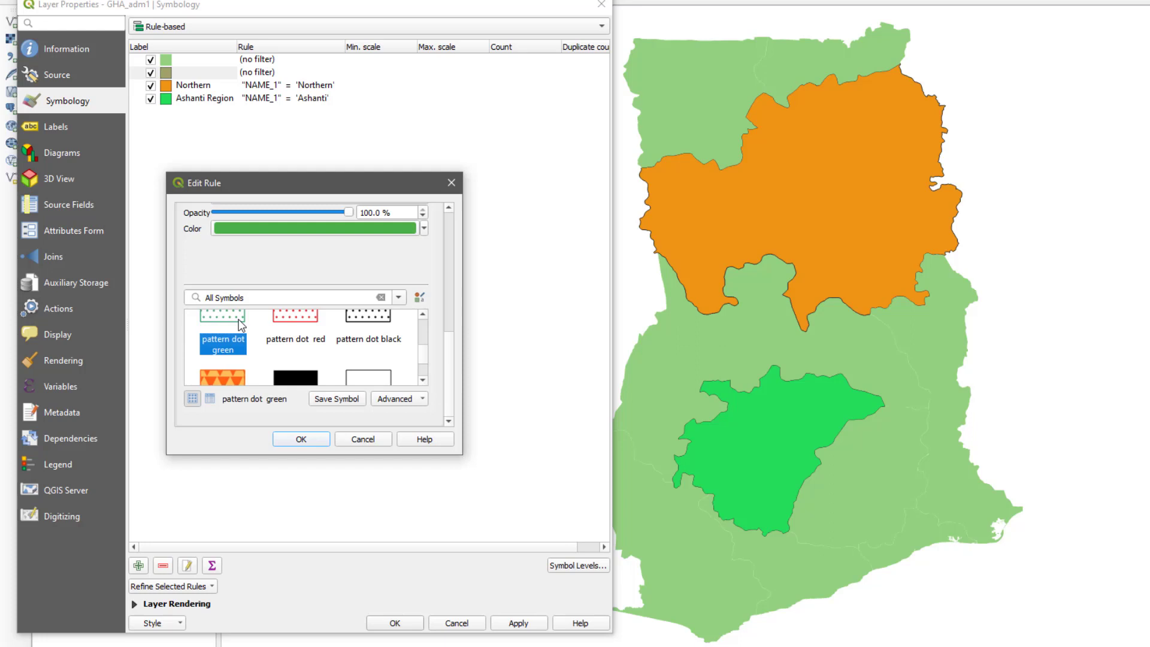
click(277, 327)
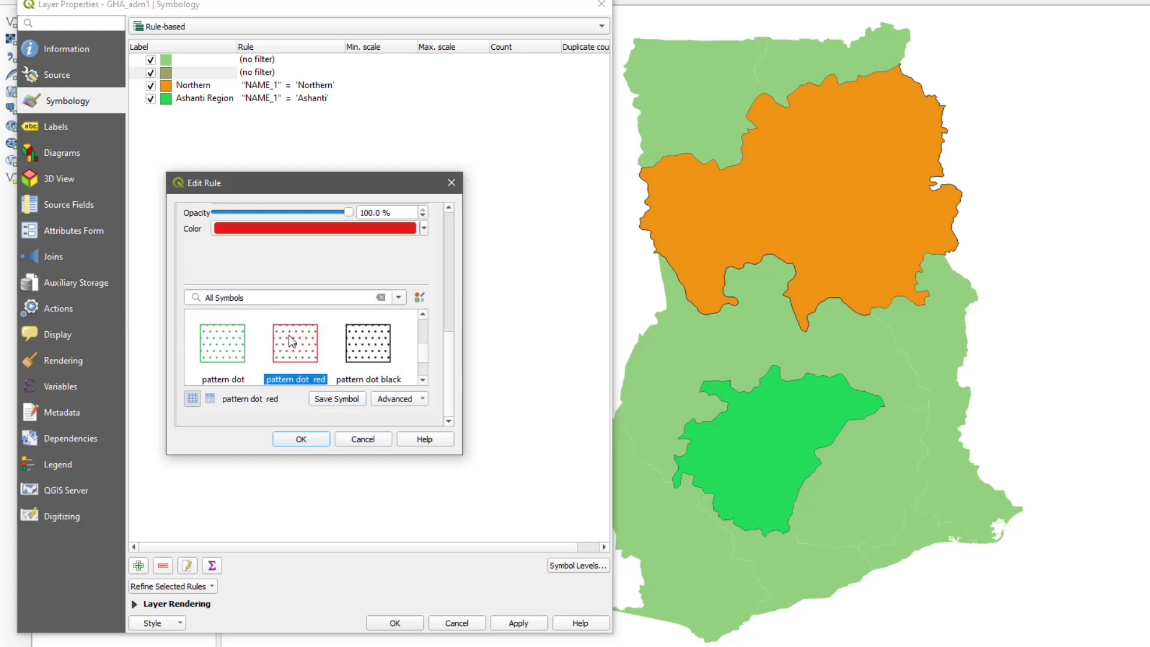
click(323, 439)
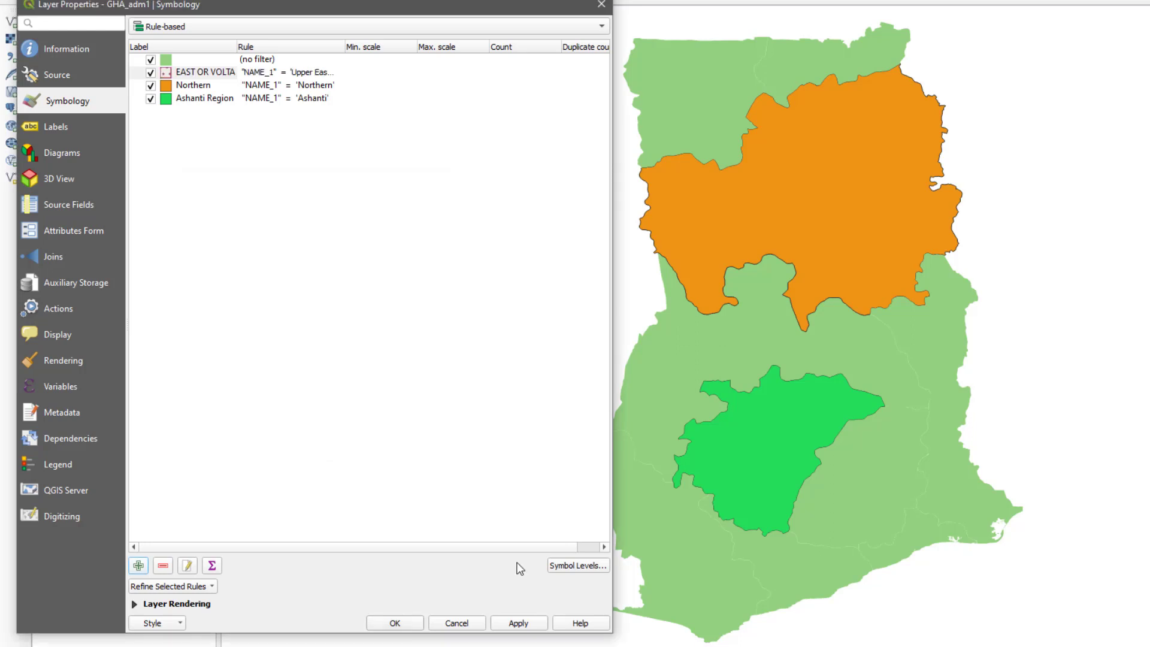
Apply the four rules so Upper East and Volta render with red dotted fill
click(518, 621)
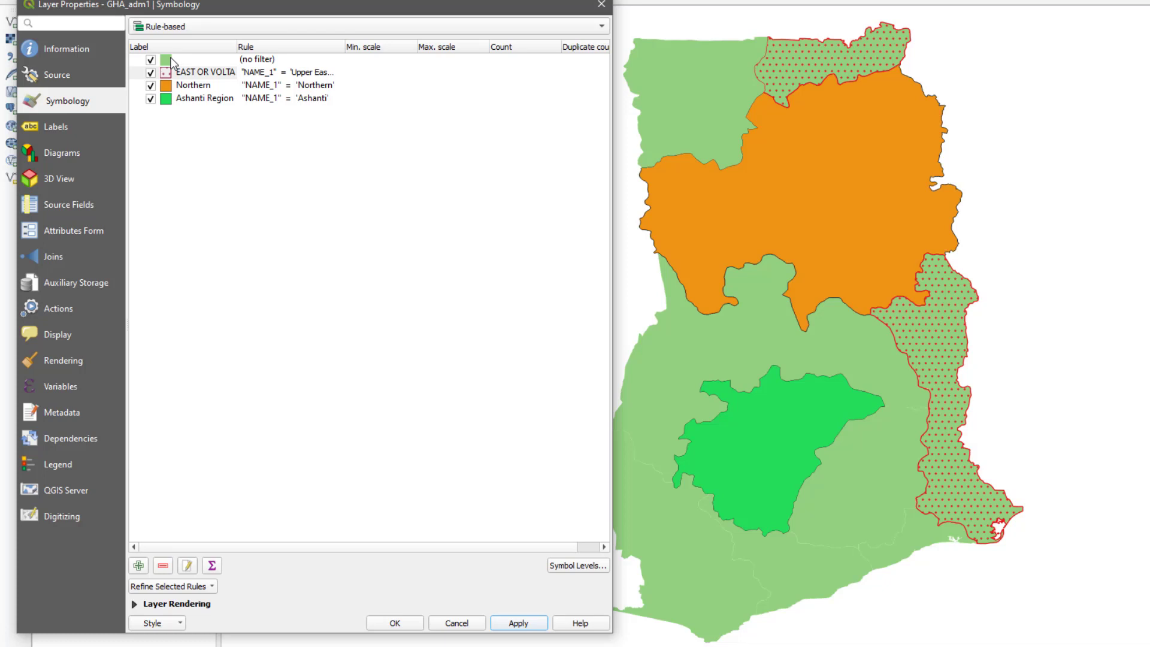
Set the (no filter) rule's simple fill colour to yellow-green #a9c949
double_click(169, 60)
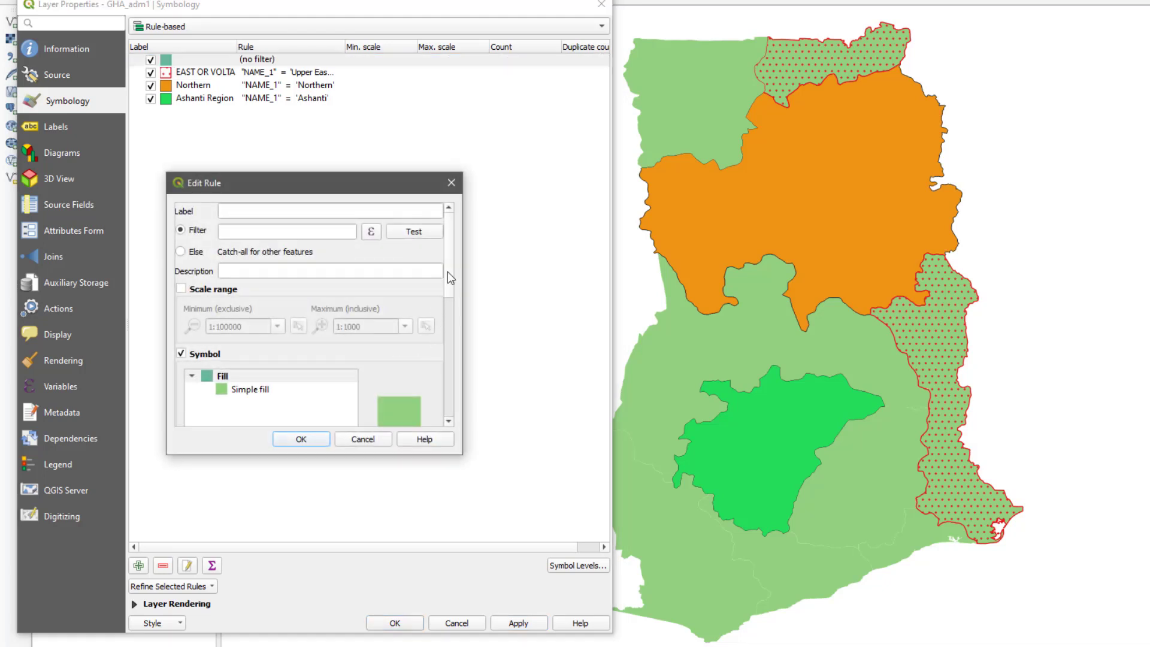
scroll(450, 276, down, 4)
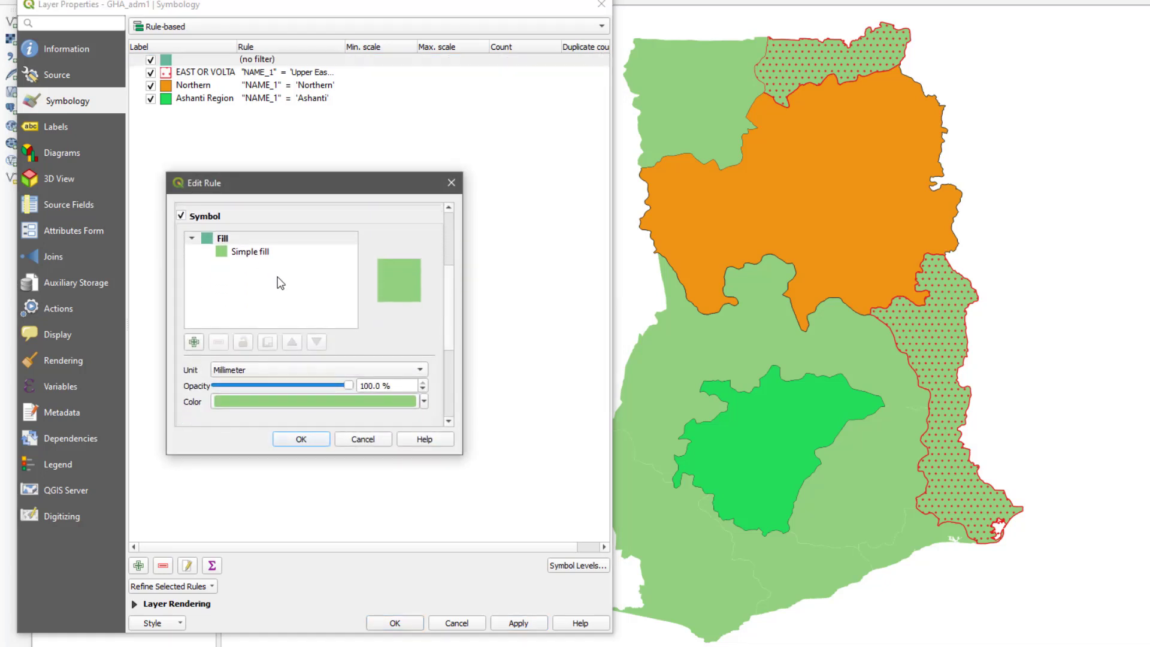
scroll(451, 310, down, 5)
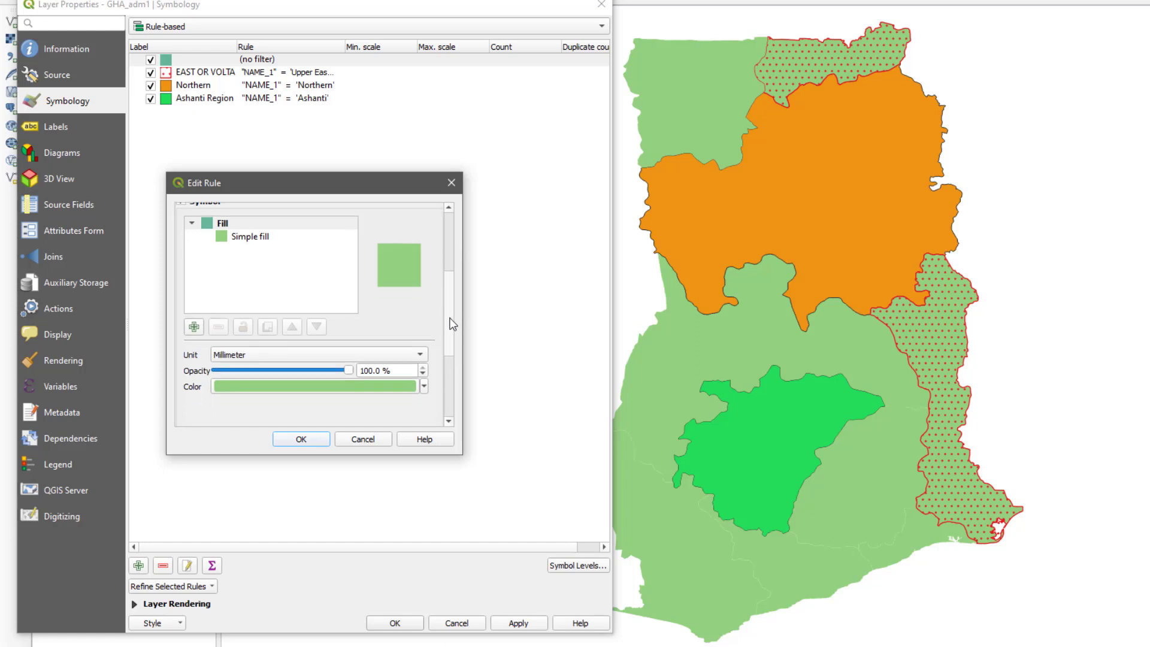
scroll(444, 363, up, 5)
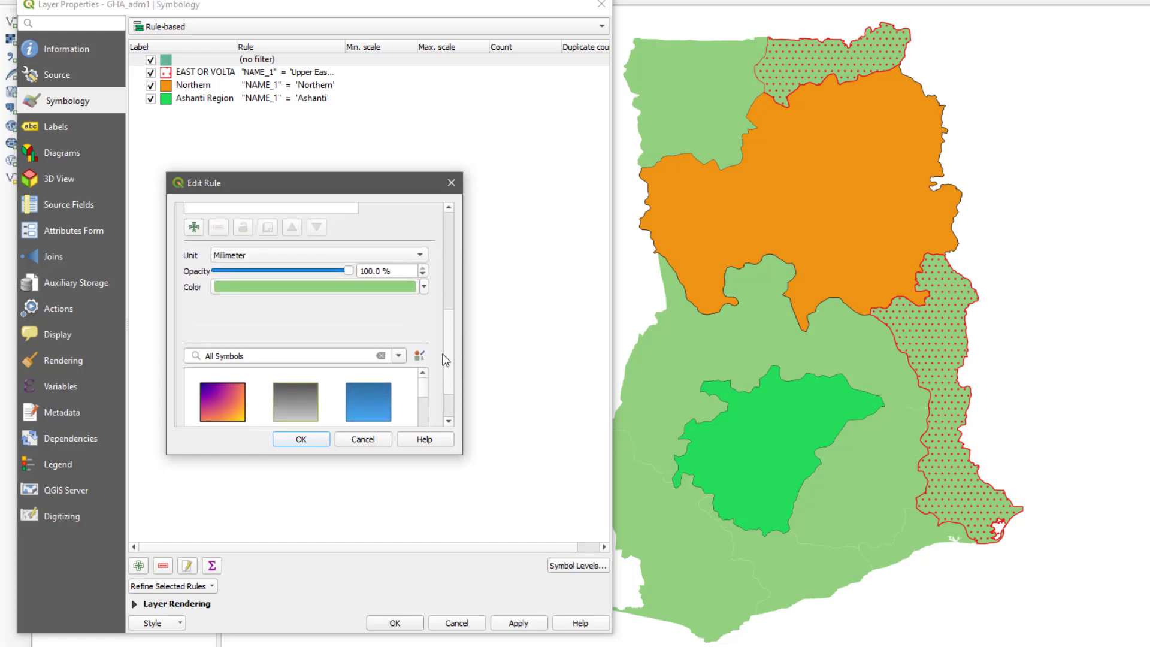
scroll(221, 269, down, 1)
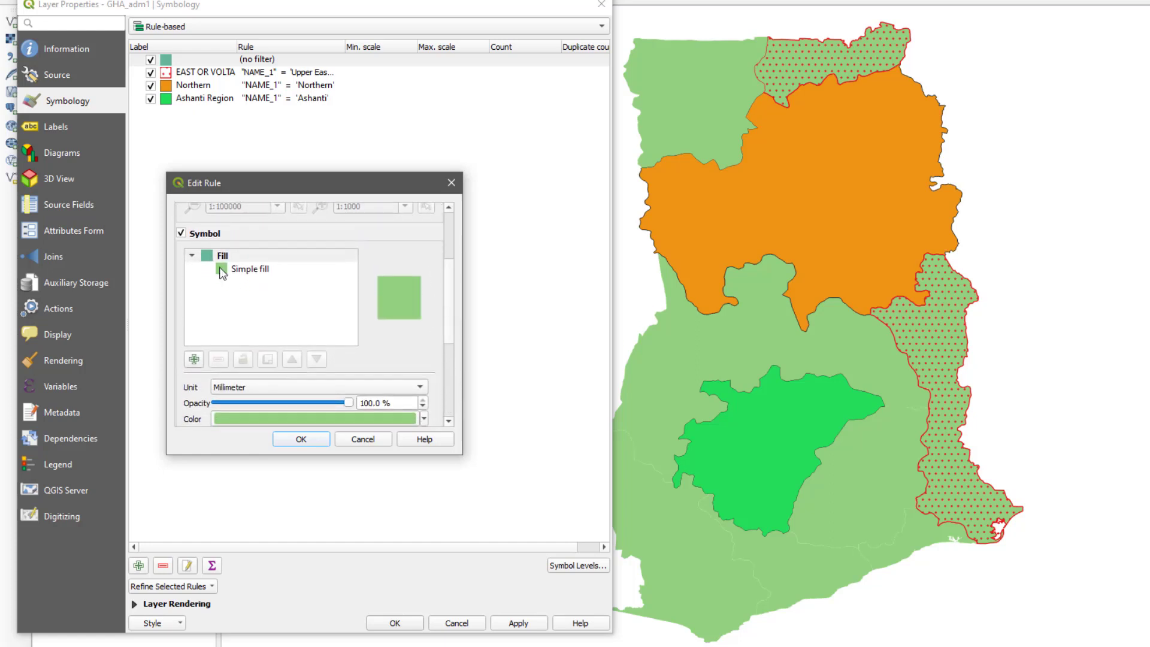
click(228, 269)
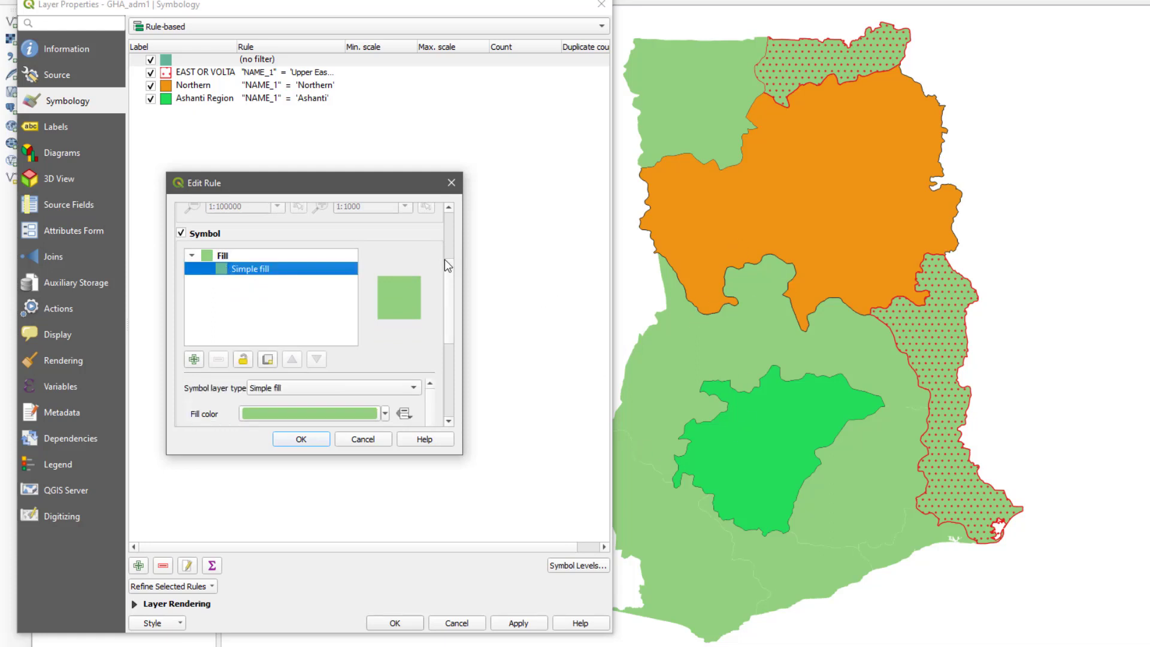
scroll(454, 266, down, 3)
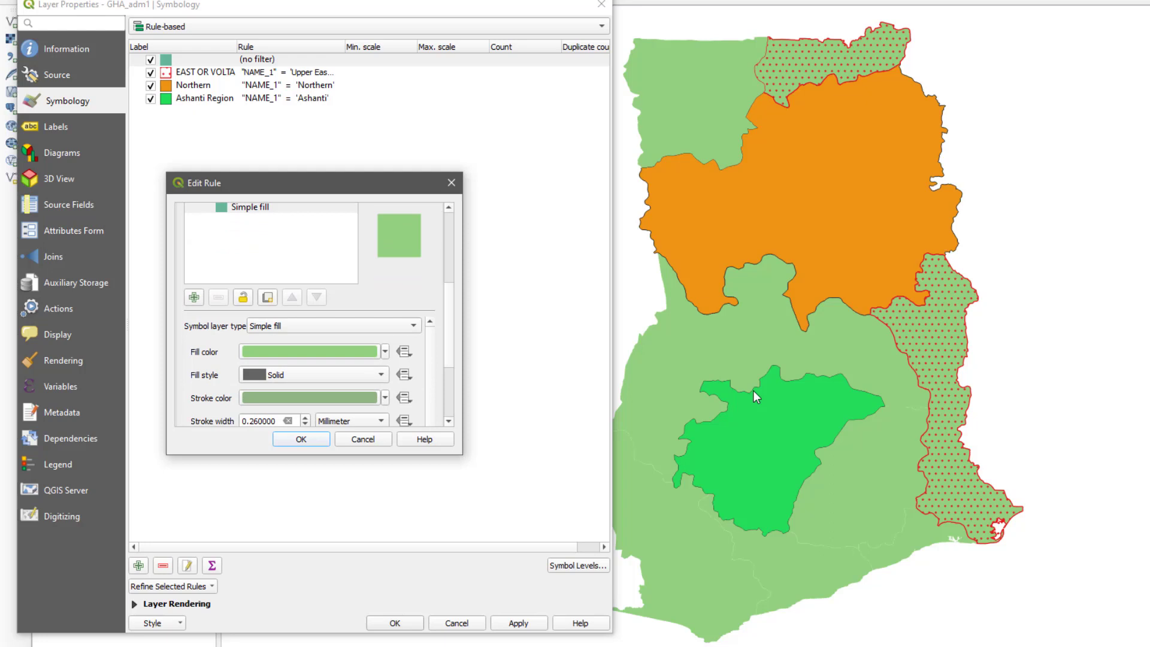
click(282, 352)
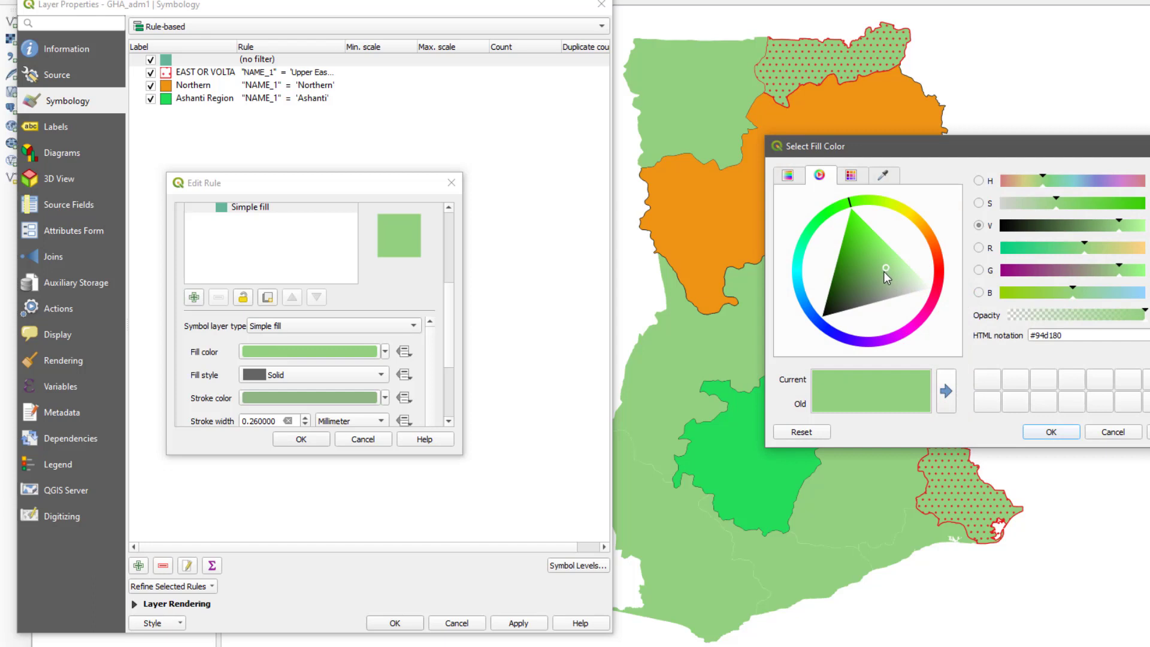
click(887, 205)
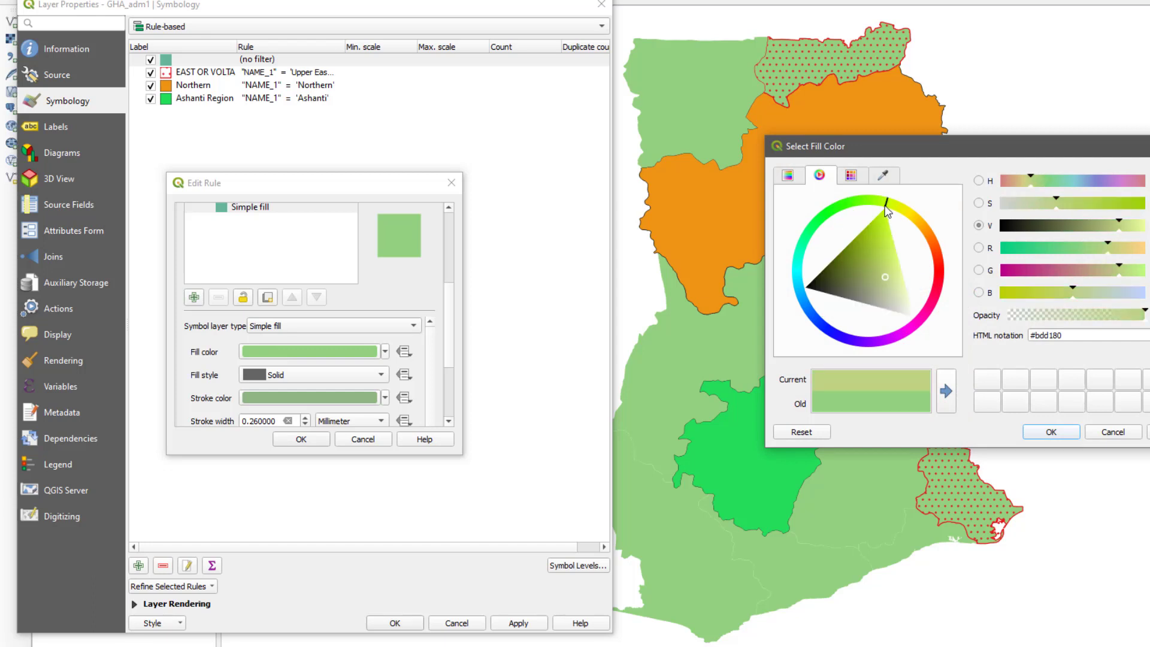
click(878, 242)
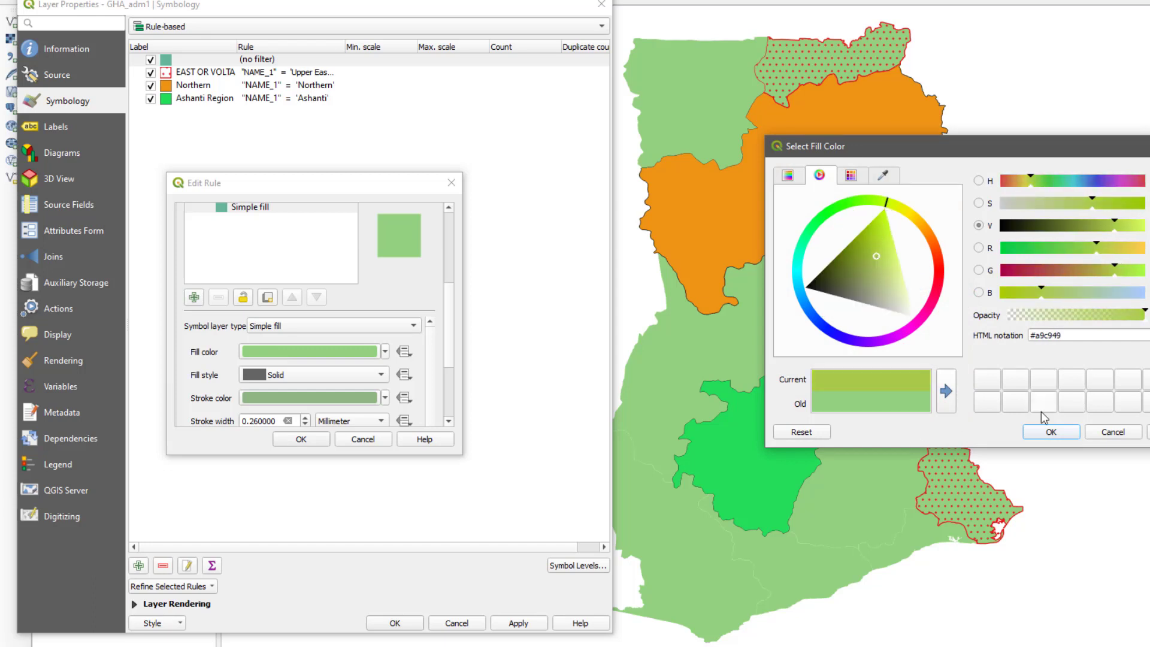
click(1051, 432)
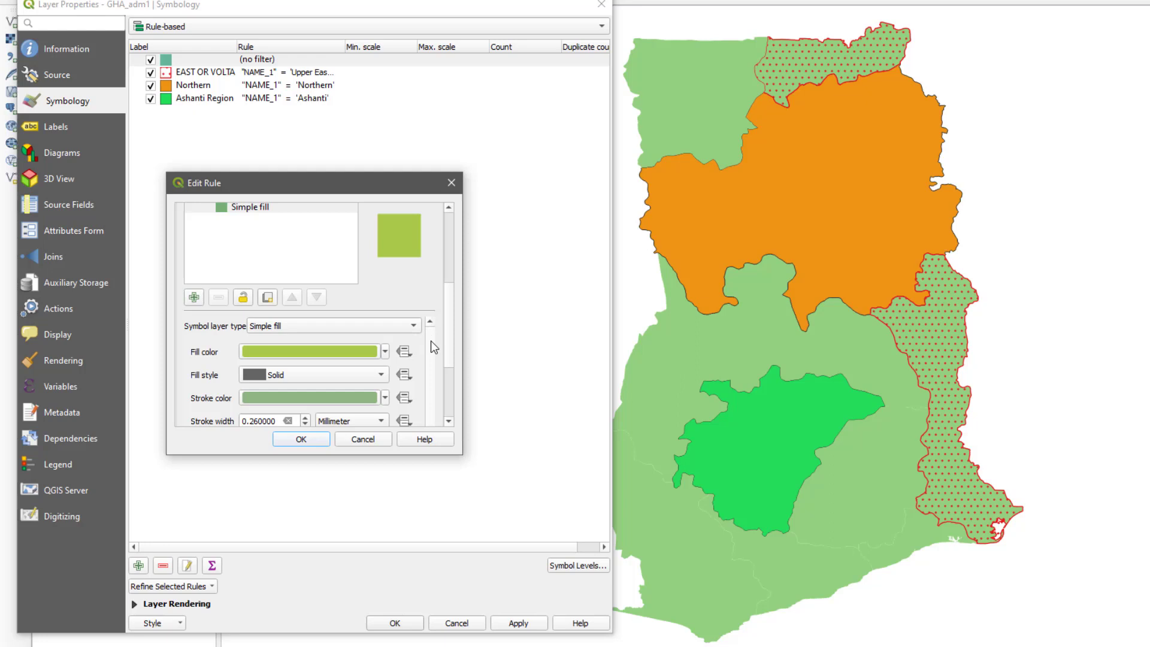
Give the base fill a 0.86 mm white stroke and close the rule editor
scroll(432, 342, down, 1)
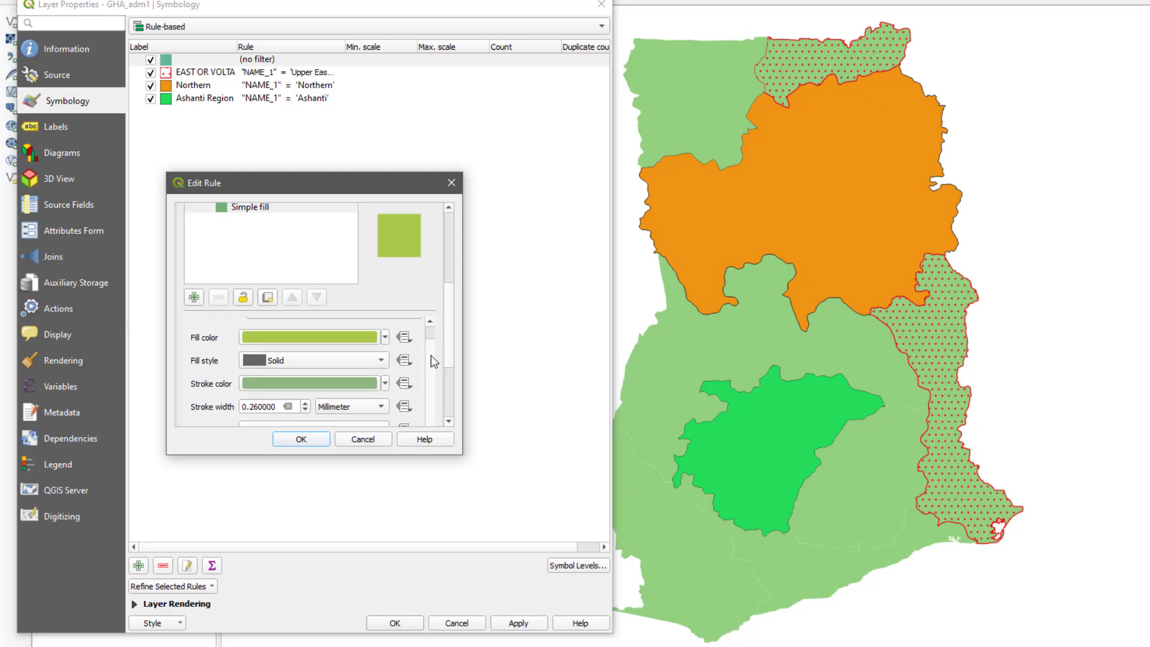
scroll(431, 355, down, 1)
double_click(306, 398)
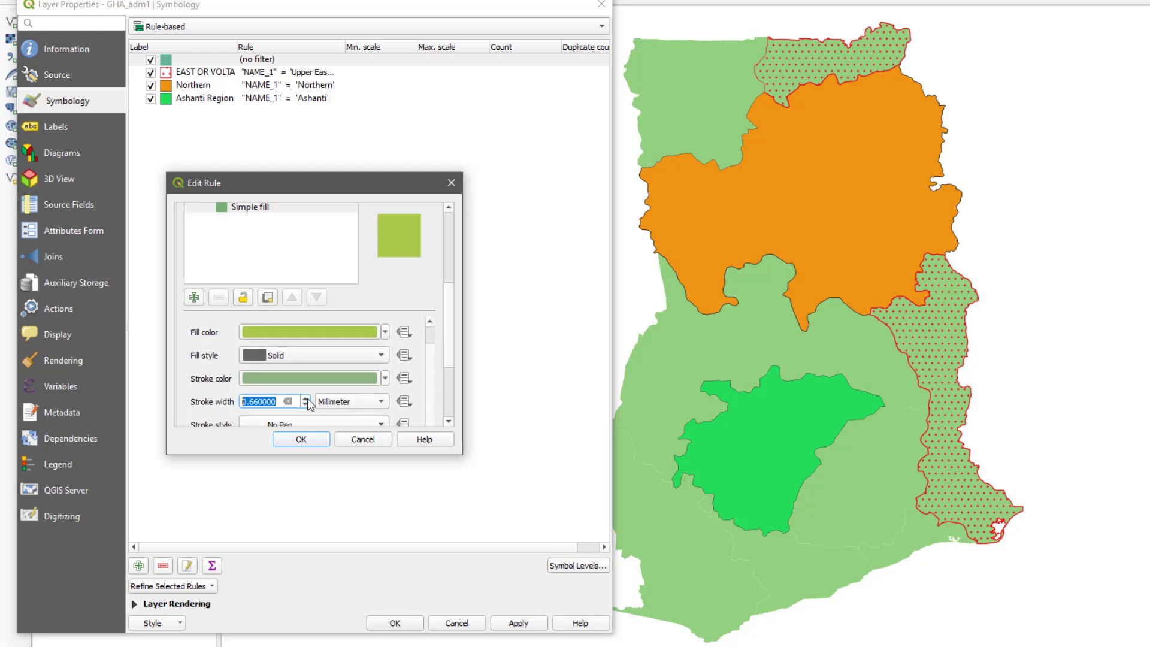
click(297, 379)
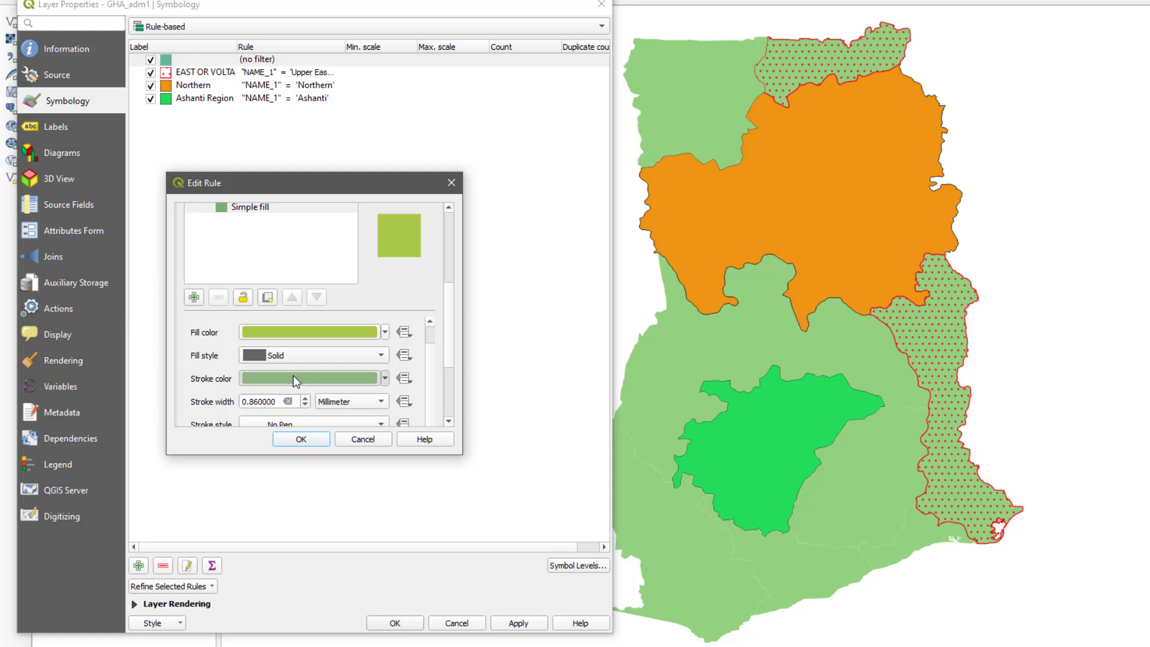
click(848, 294)
drag(847, 293, 1070, 311)
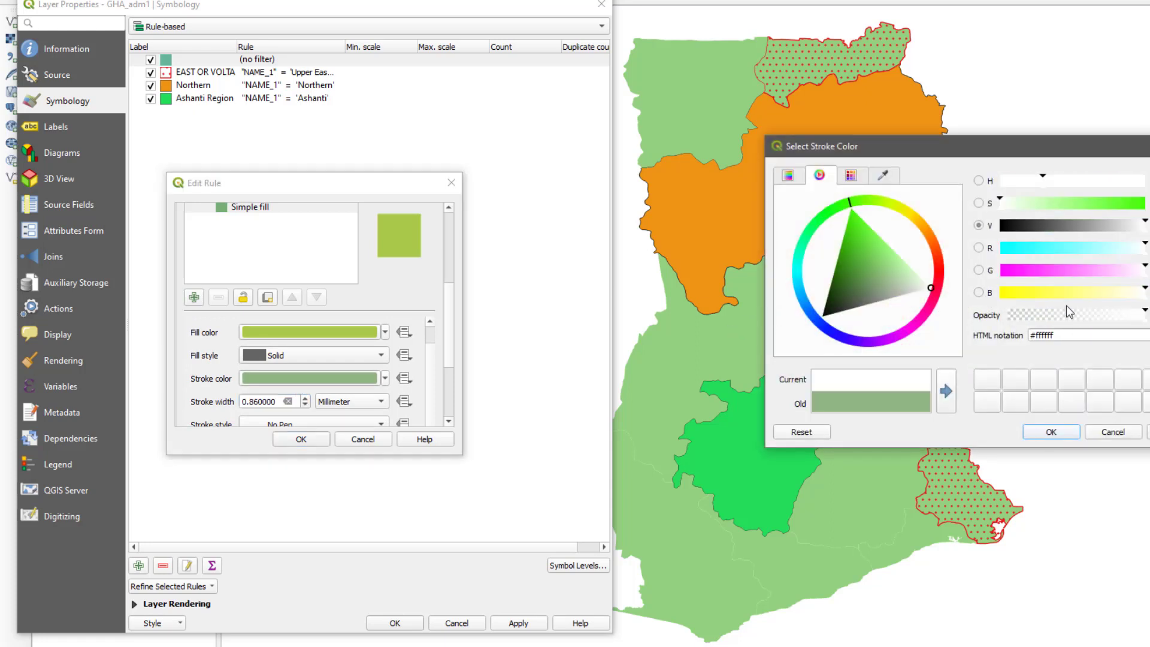
click(1049, 433)
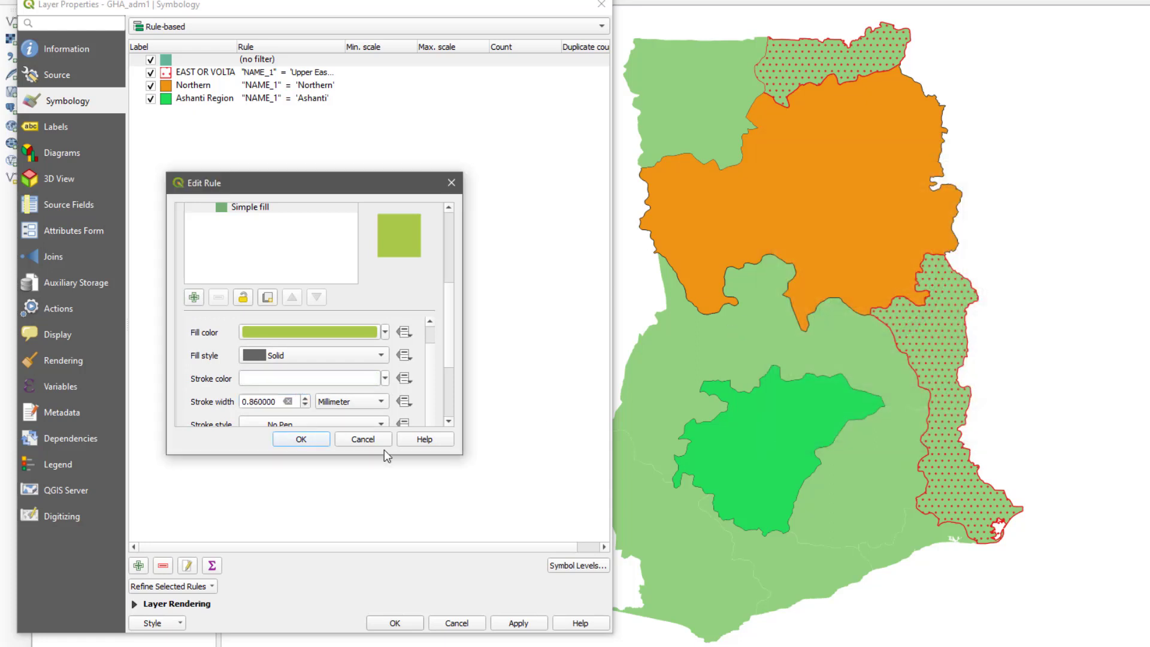
click(301, 439)
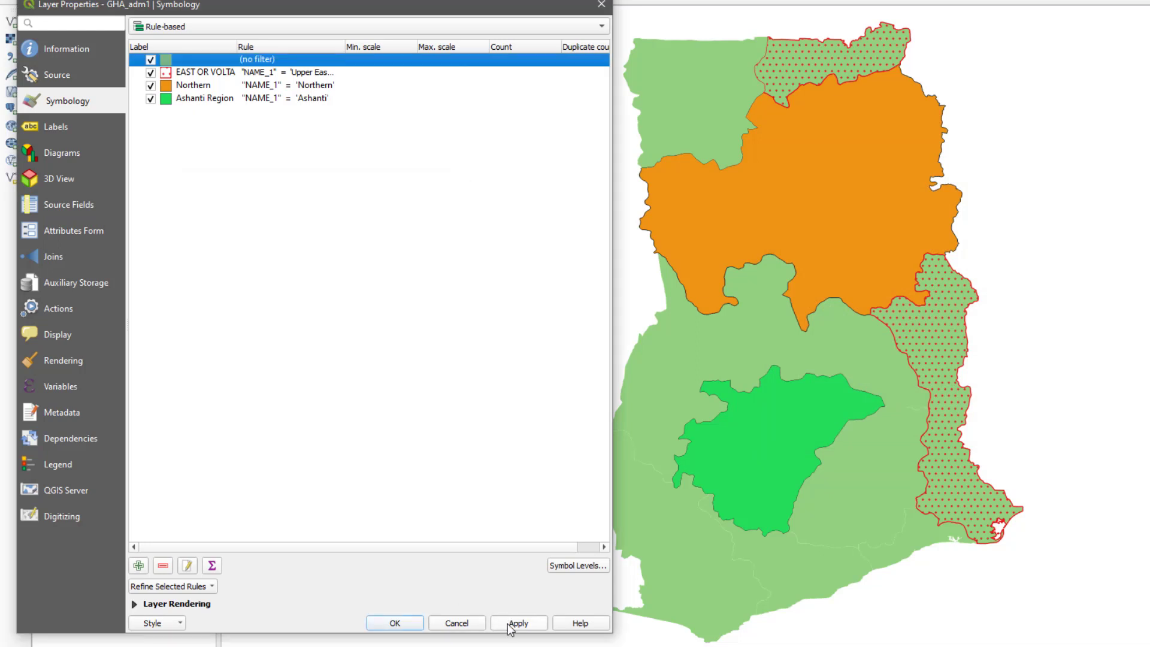
Apply the yellow-green base, then change its outline to a 1.46 mm solid line
click(510, 625)
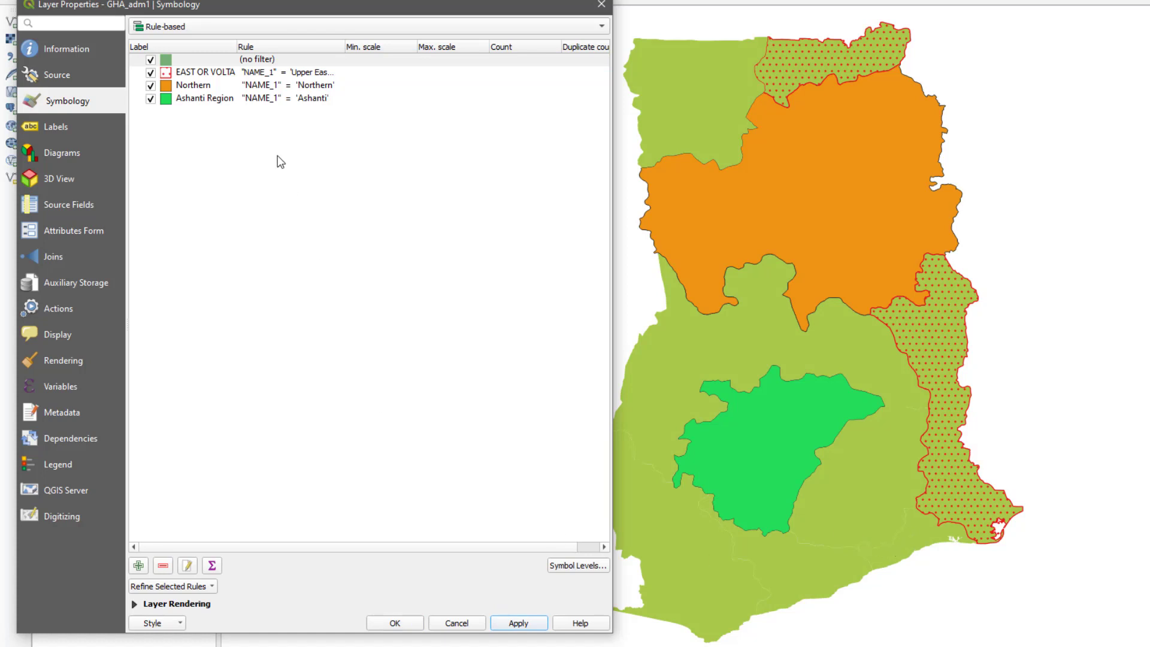
double_click(168, 63)
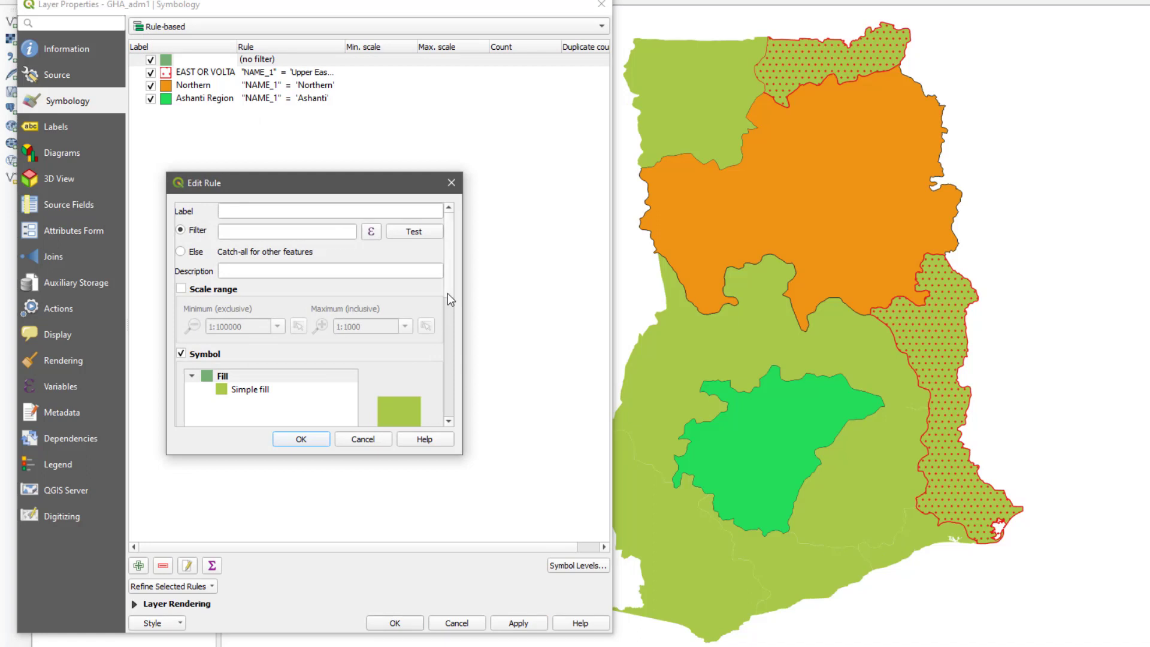
drag(447, 293, 451, 383)
scroll(452, 397, down, 3)
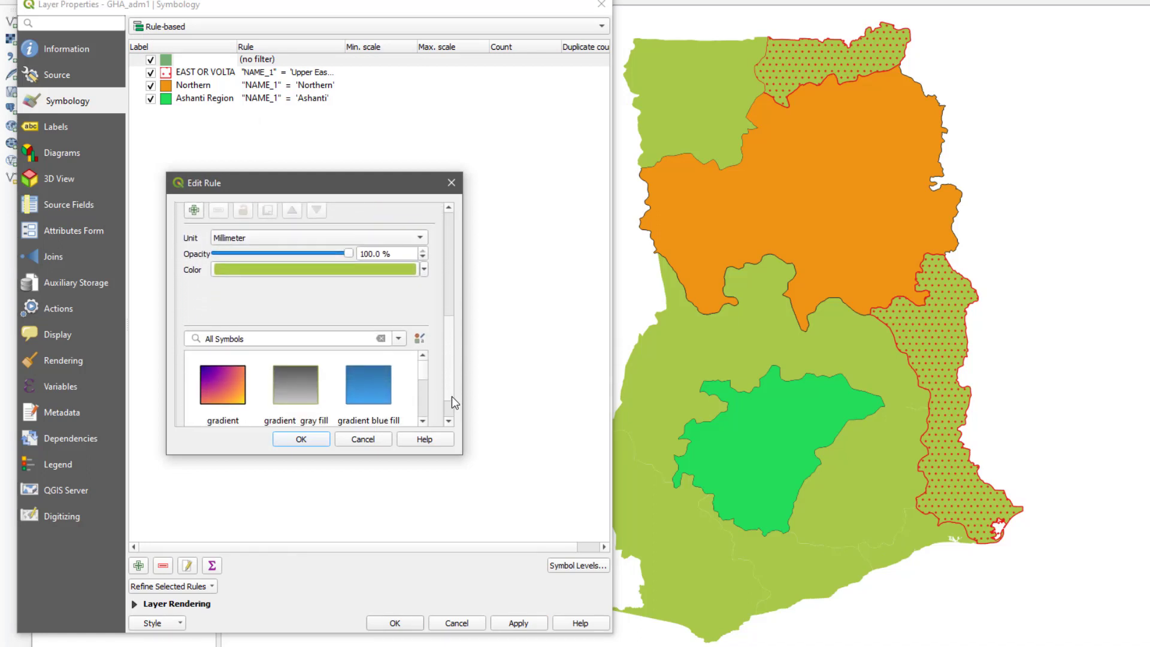
scroll(459, 401, up, 6)
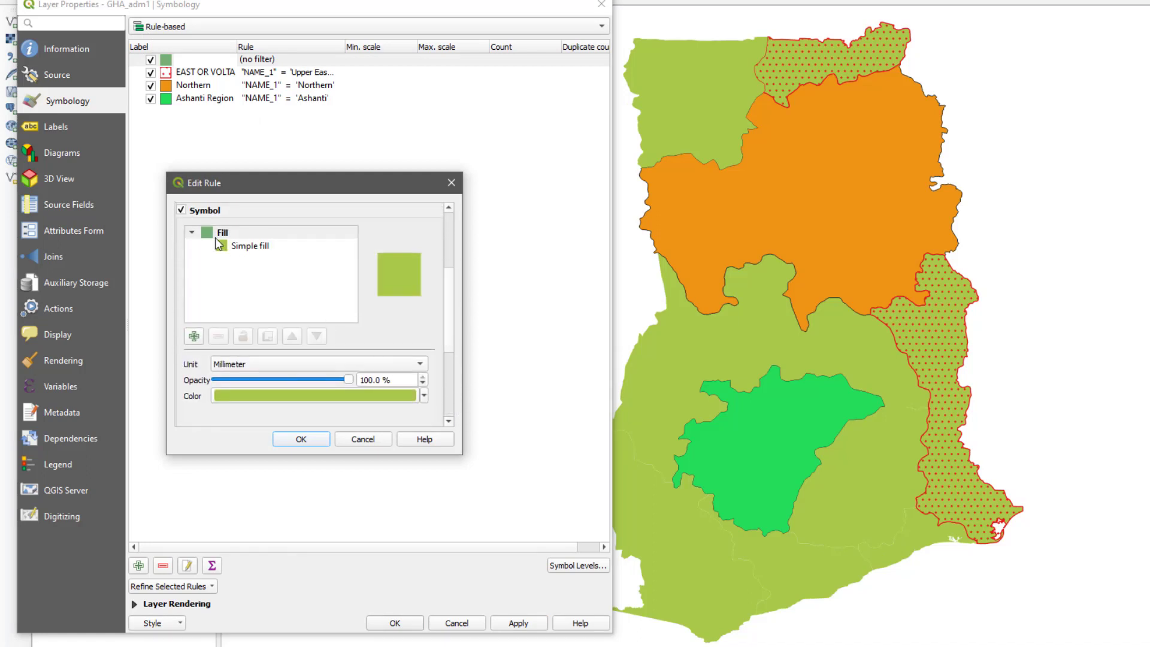
click(234, 247)
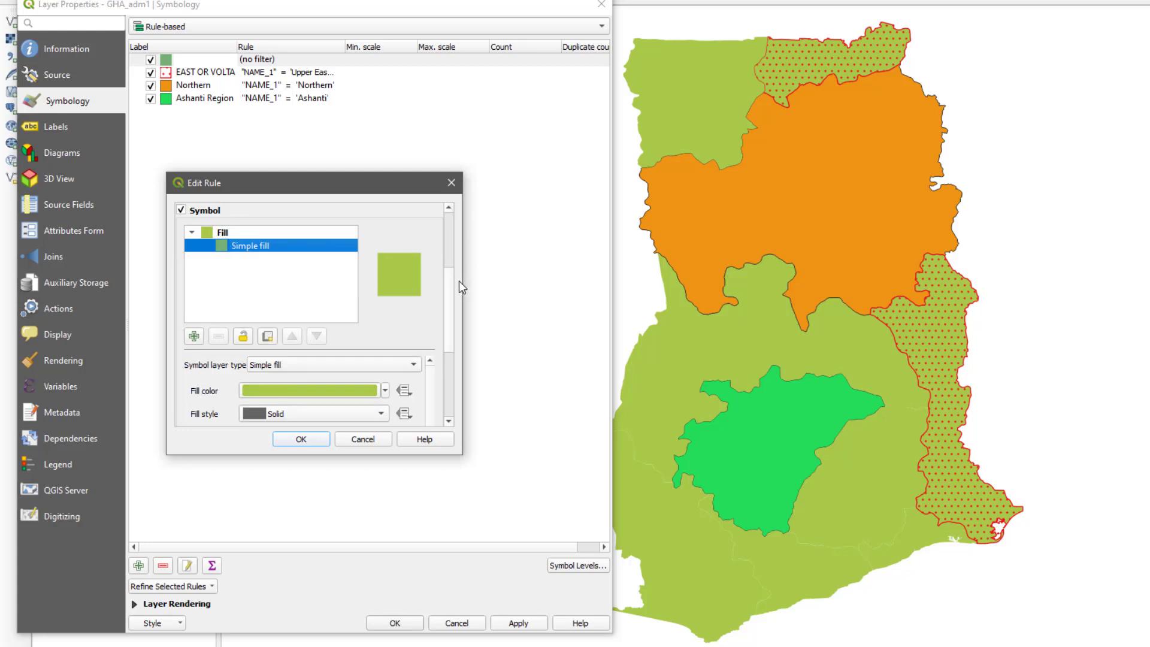
scroll(451, 287, down, 3)
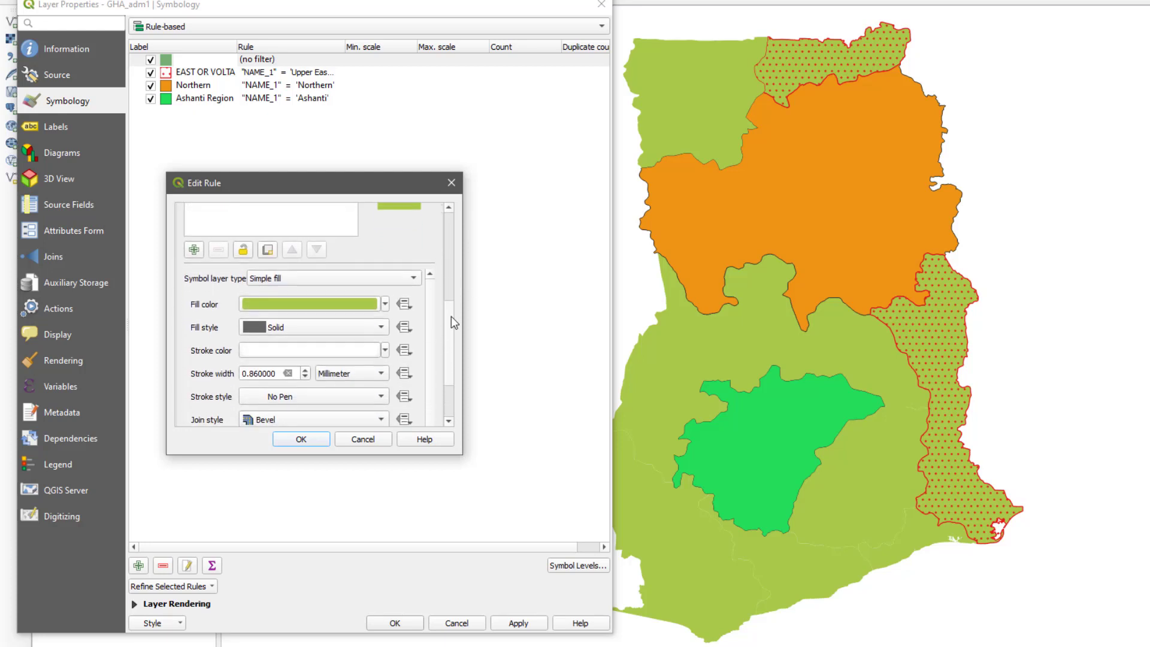
scroll(452, 323, down, 1)
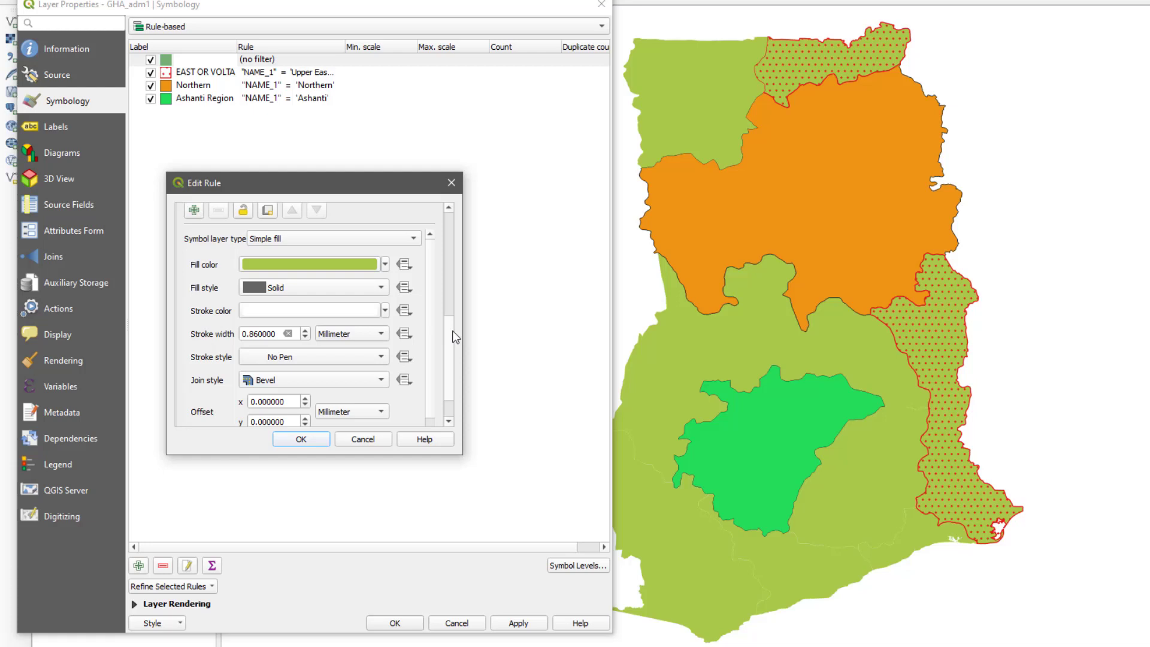
double_click(304, 330)
click(328, 357)
click(323, 346)
click(304, 439)
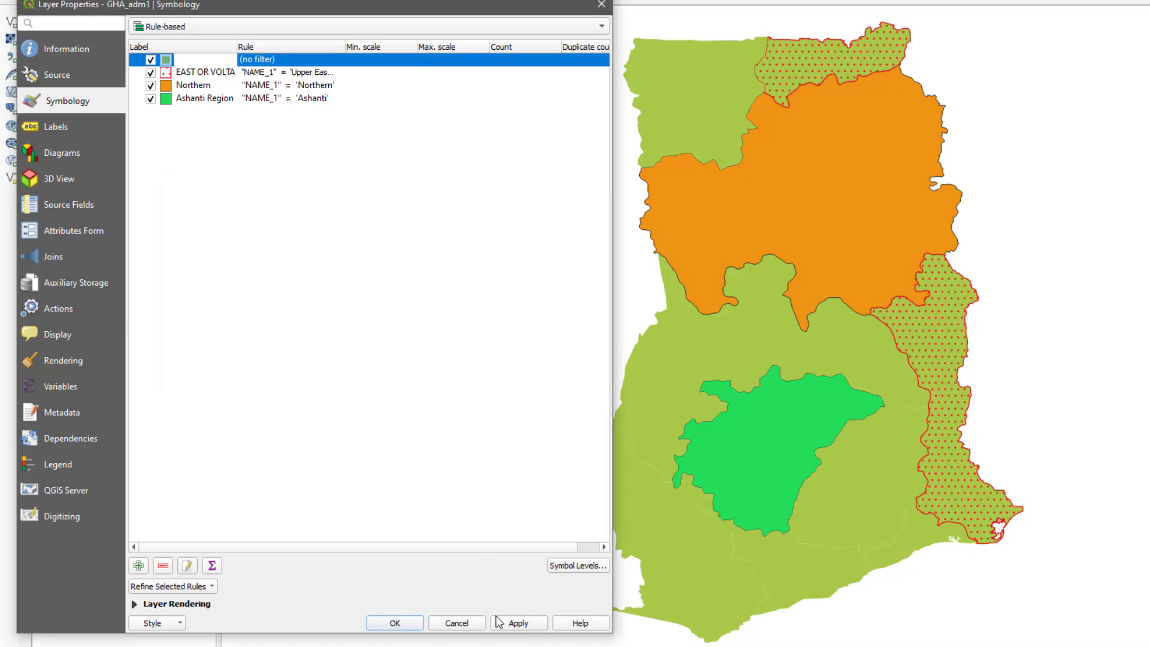
Apply the thick white region borders and close Layer Properties
click(502, 623)
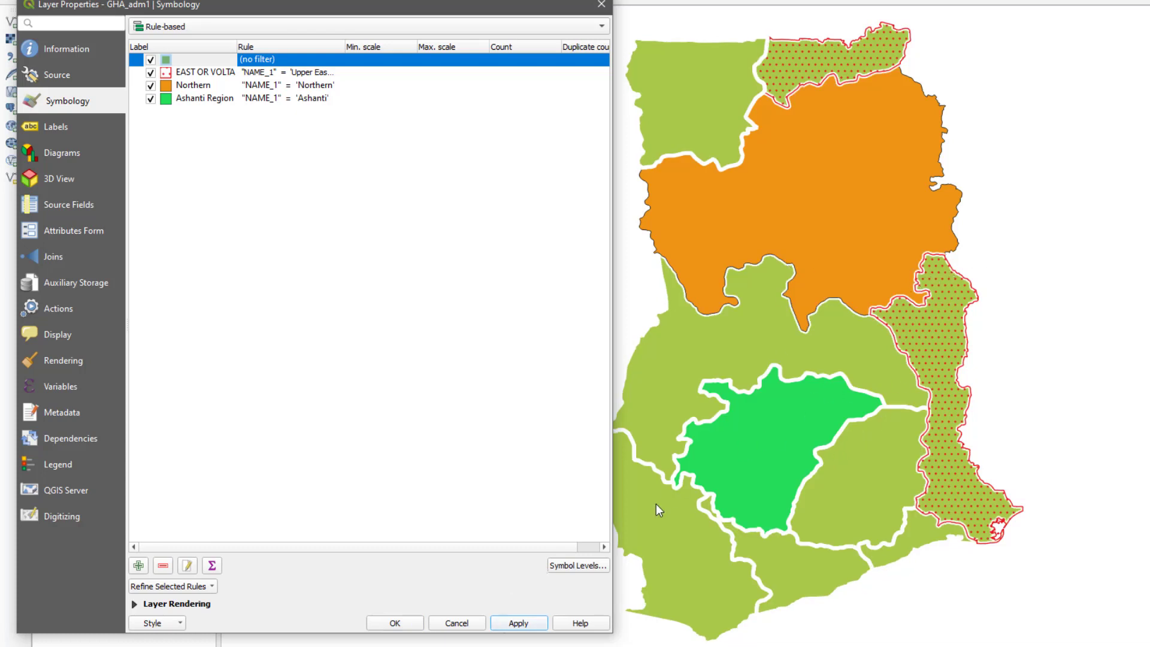
click(398, 624)
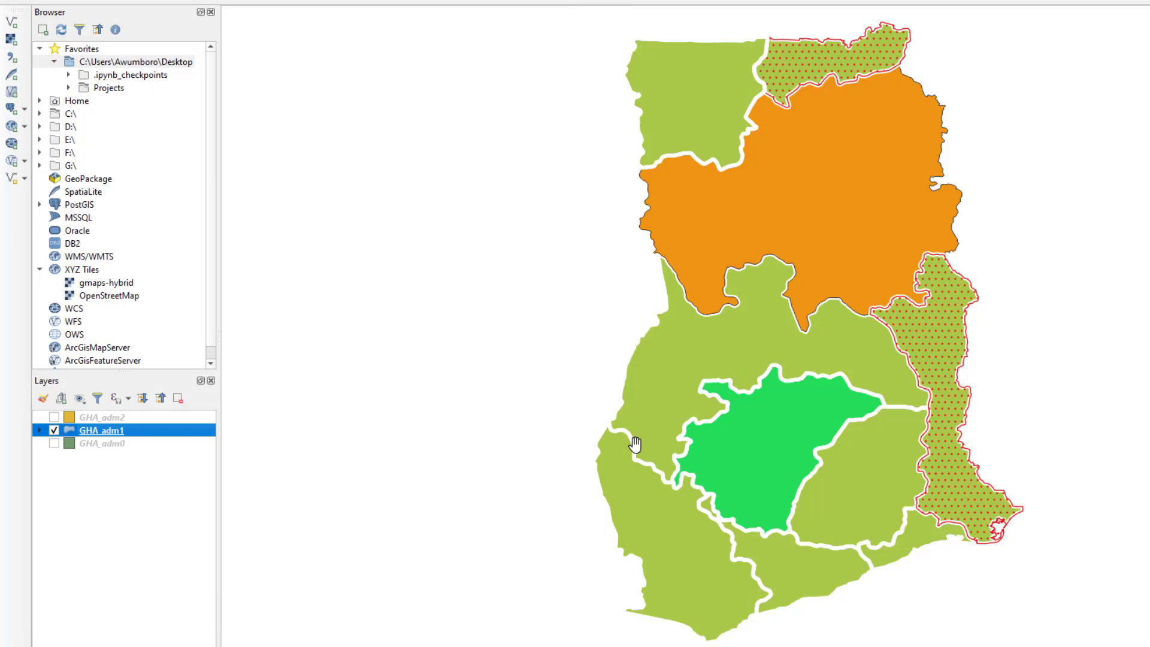